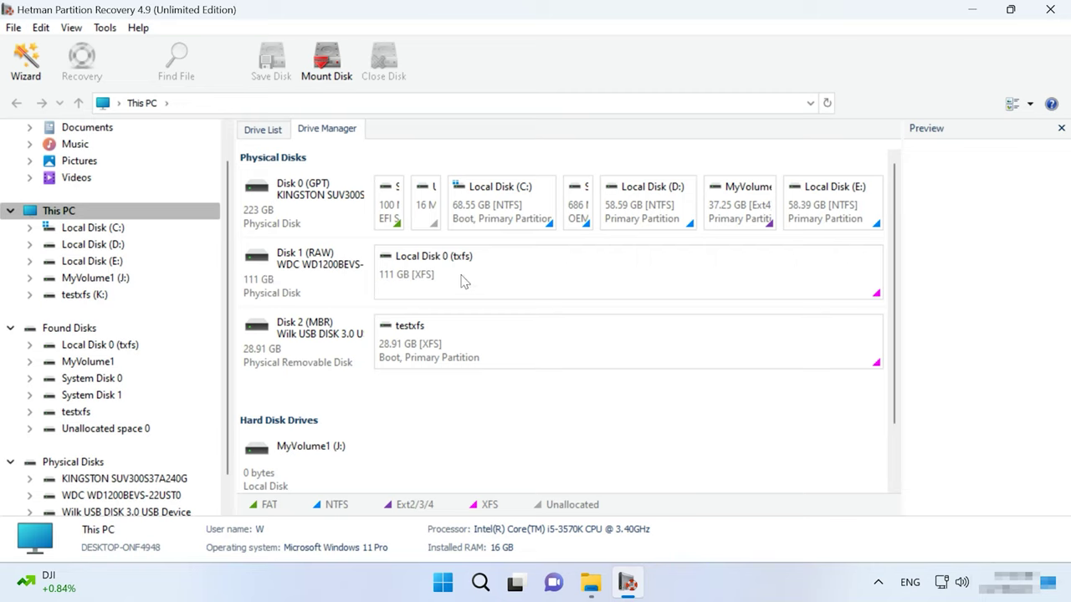
# - Run a fast scan on the 111 GB XFS volume Local Disk 0 (txfs) and finish the recovery wizard
pyautogui.click(414, 277)
pyautogui.click(334, 270)
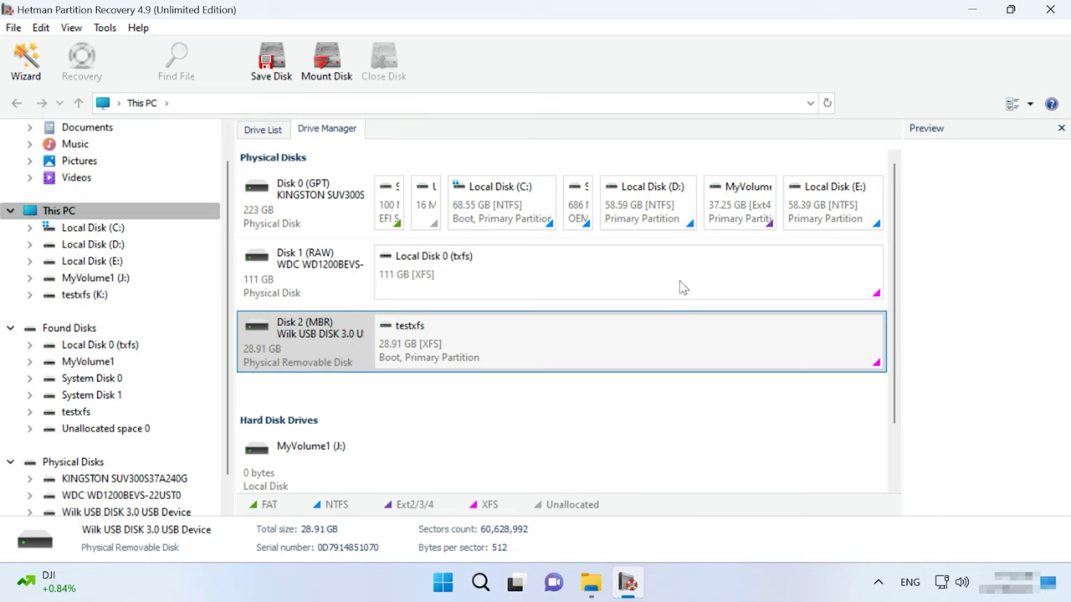
pyautogui.click(665, 285)
pyautogui.rightClick(661, 279)
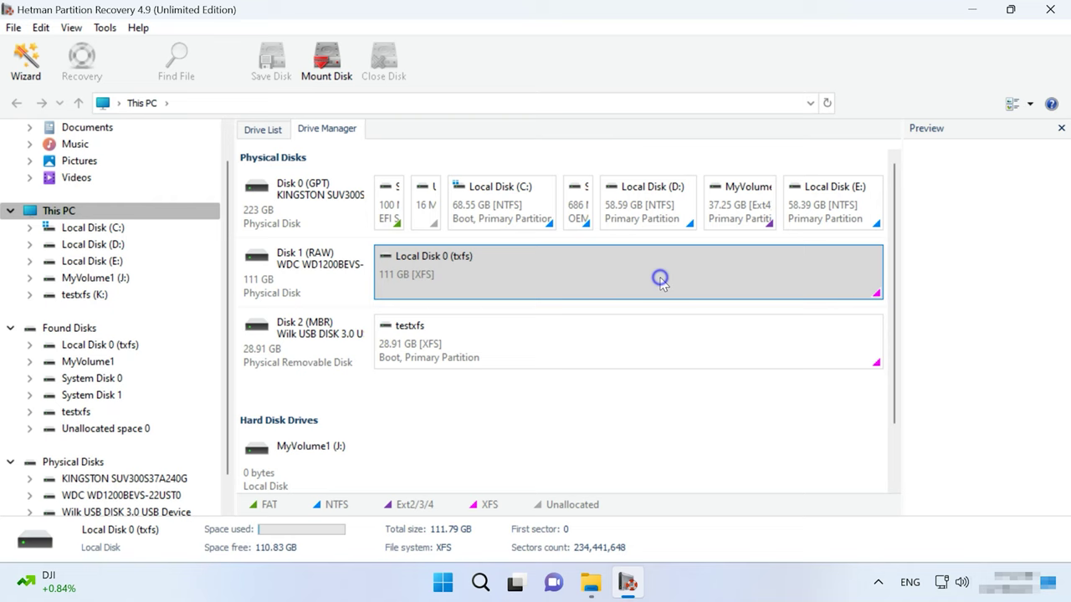
pyautogui.click(698, 289)
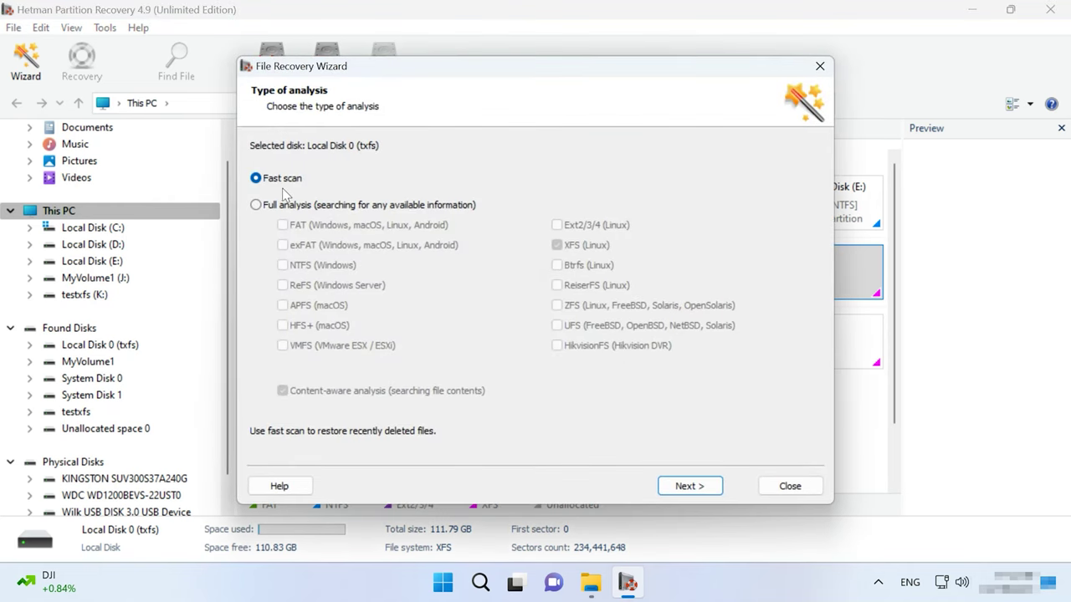
pyautogui.click(685, 486)
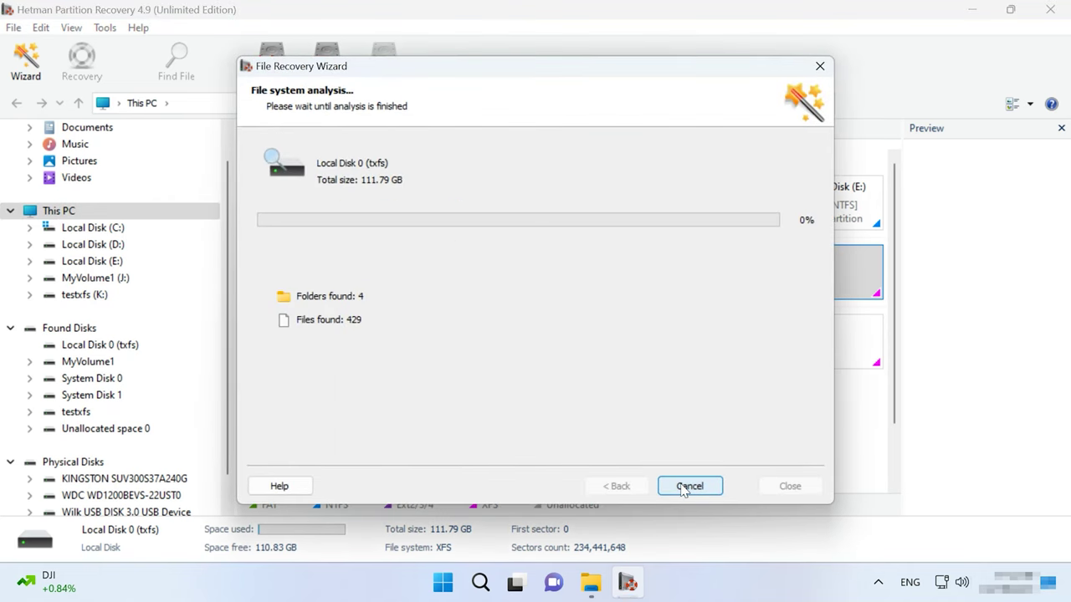
pyautogui.click(689, 487)
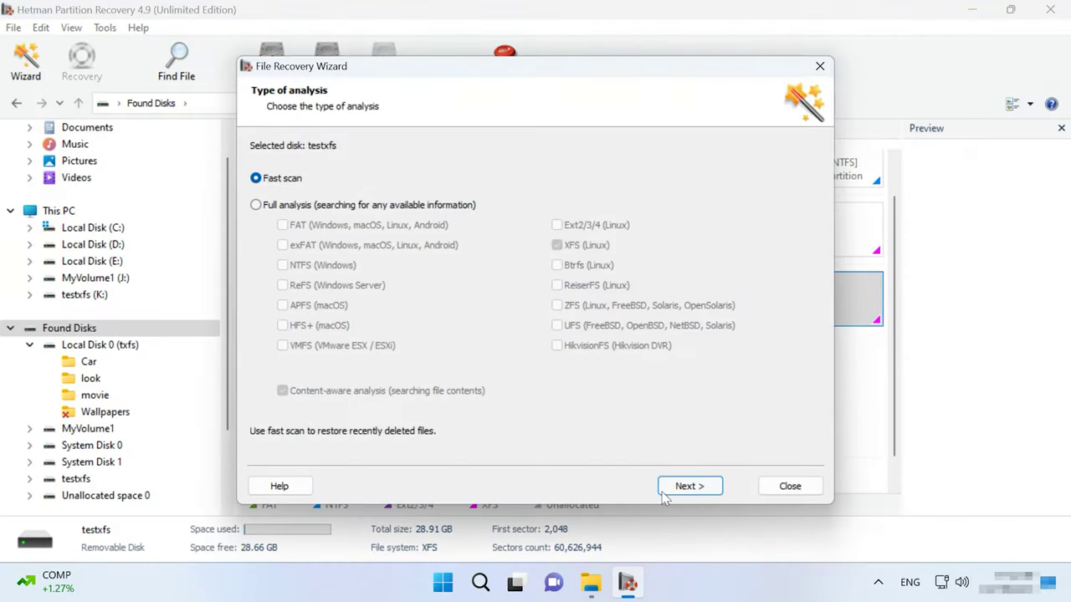
# - Run a fast scan on the testxfs volume and open the General folder among the found files
pyautogui.click(677, 488)
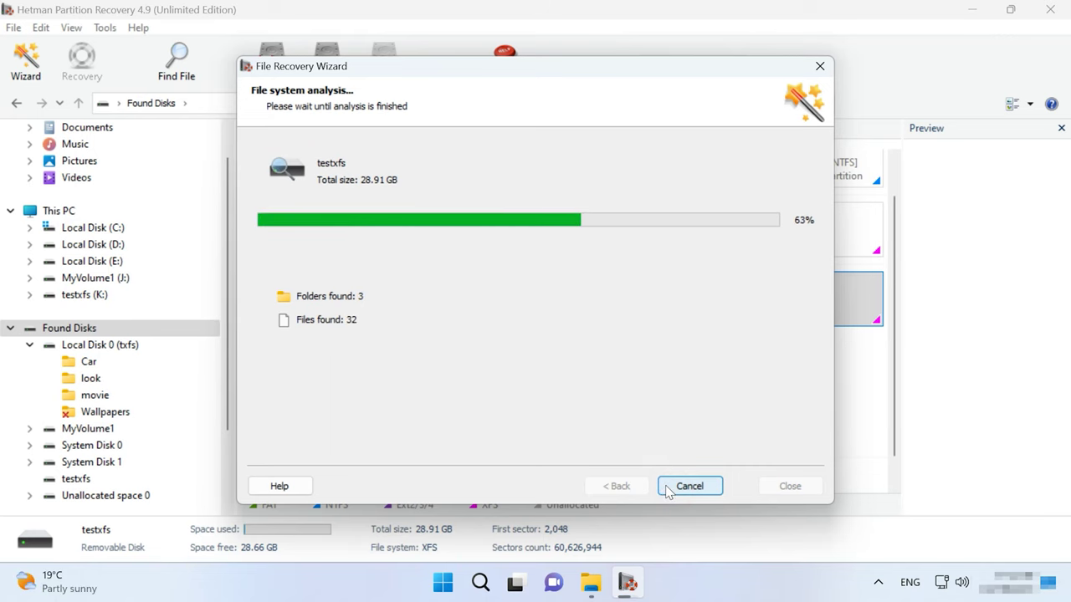
pyautogui.click(688, 488)
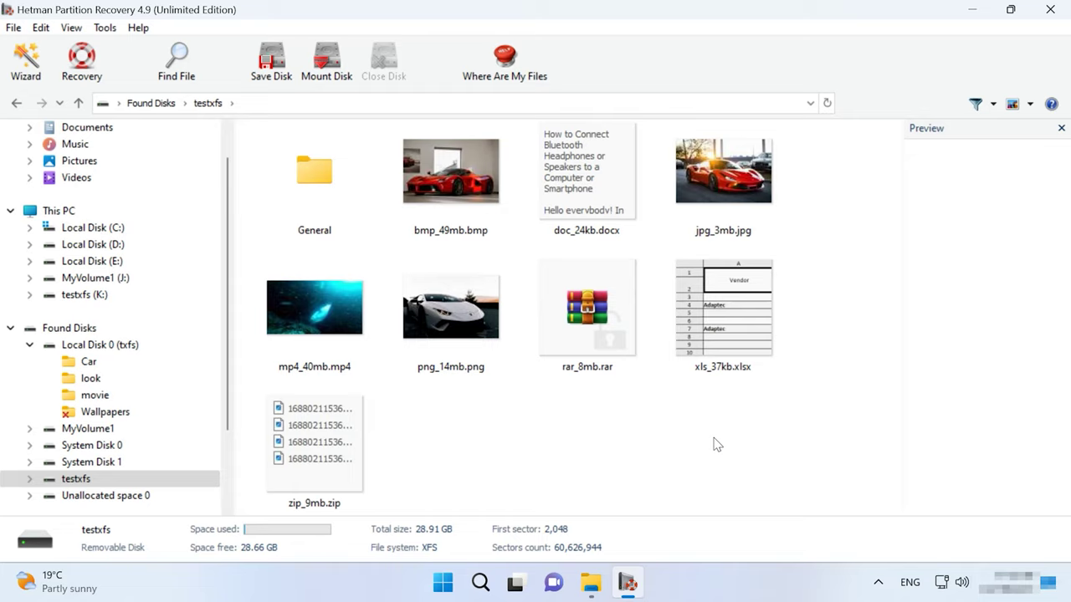
pyautogui.doubleClick(368, 214)
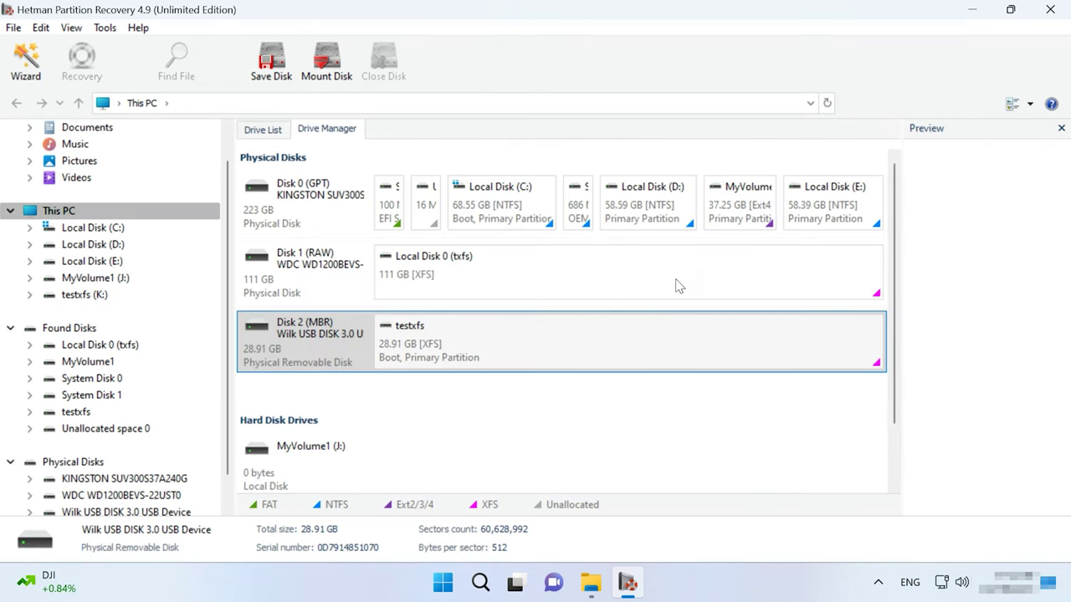
# - Open Local Disk 0 (txfs) on Disk 1 and complete its fast scan to list the files
pyautogui.click(679, 286)
pyautogui.rightClick(660, 279)
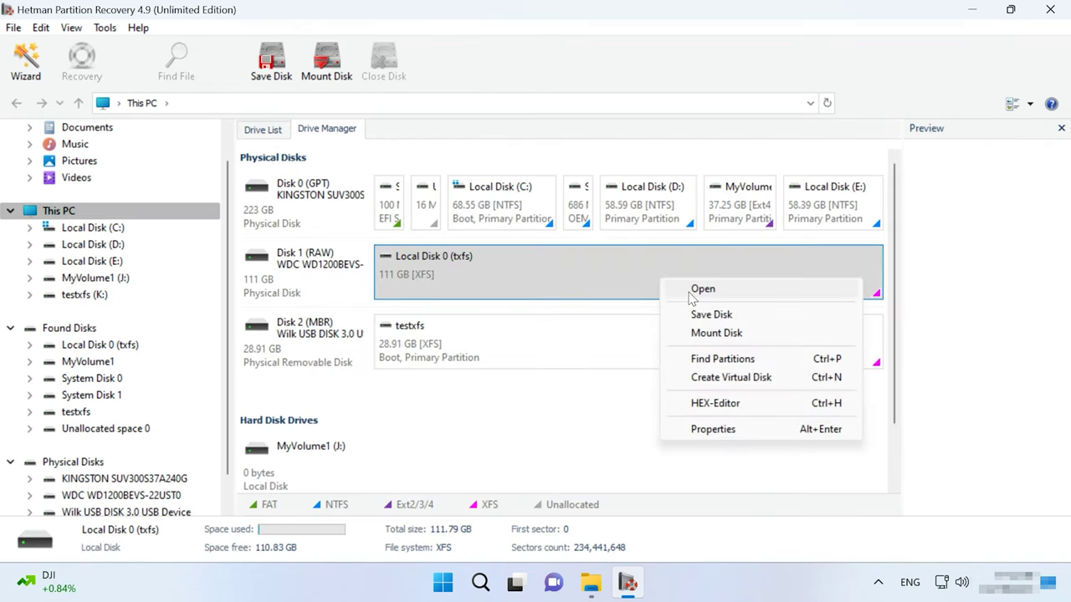
pyautogui.click(695, 291)
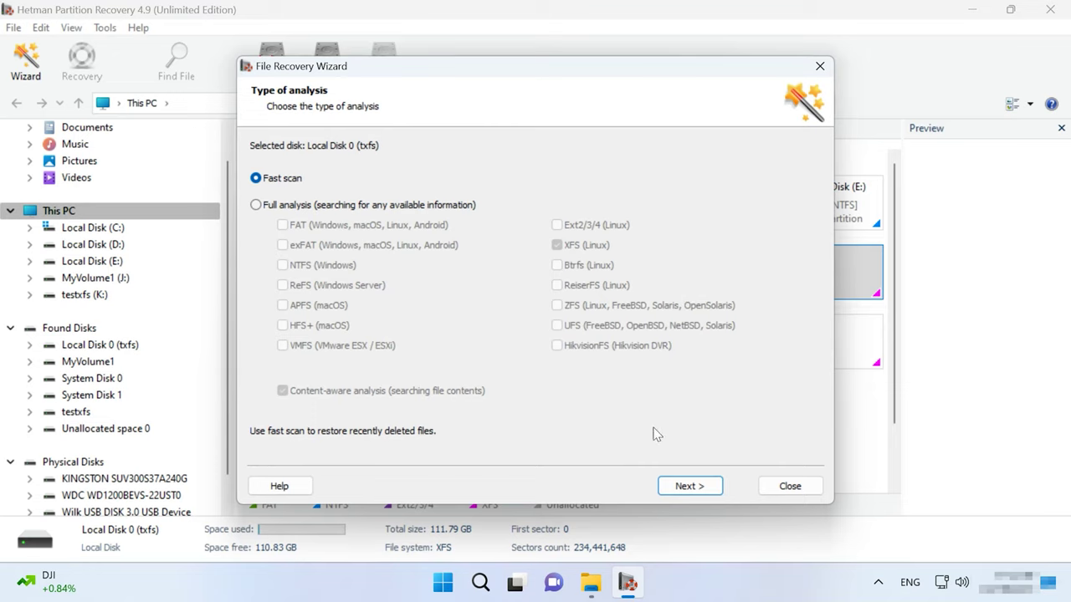
pyautogui.click(687, 487)
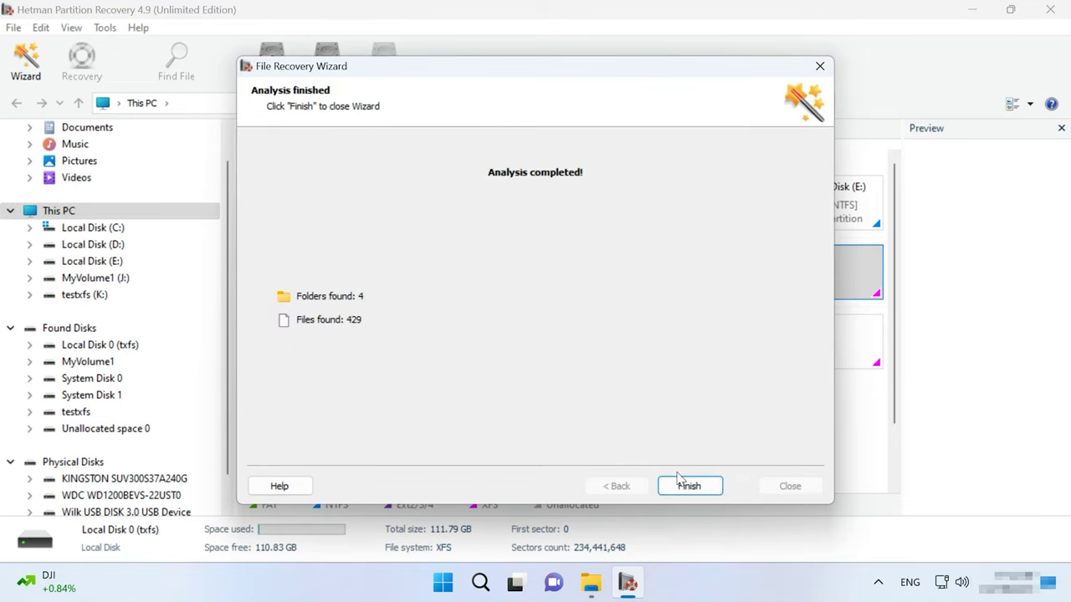
pyautogui.click(689, 486)
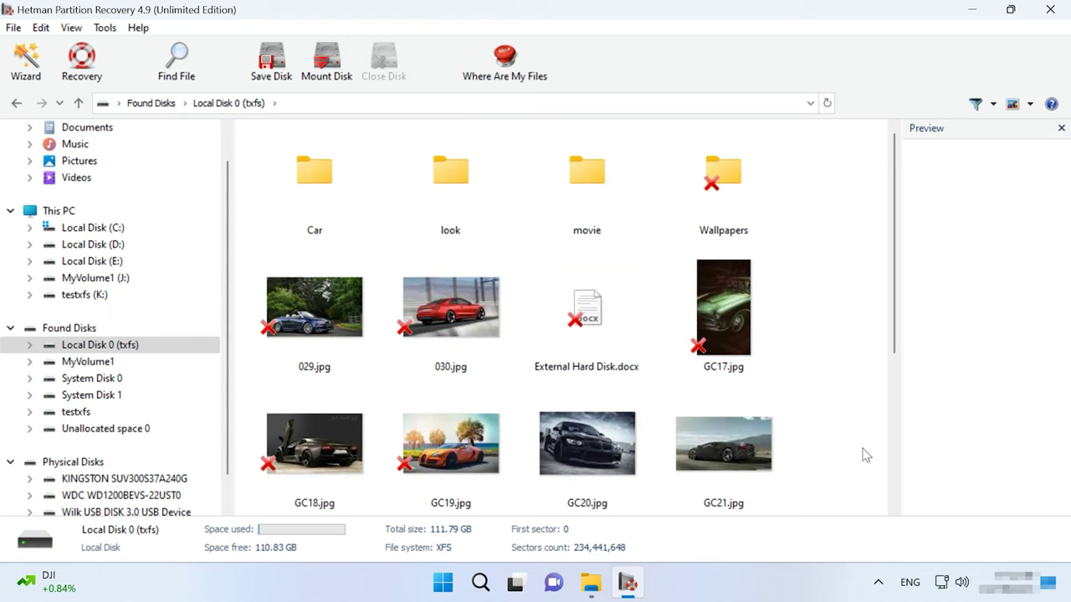
# - Preview the found images GC17.jpg, GC21.jpg and GC19.jpg on Local Disk 0 (txfs)
pyautogui.scroll(-3, 865, 455)
pyautogui.scroll(3, 865, 455)
pyautogui.click(779, 363)
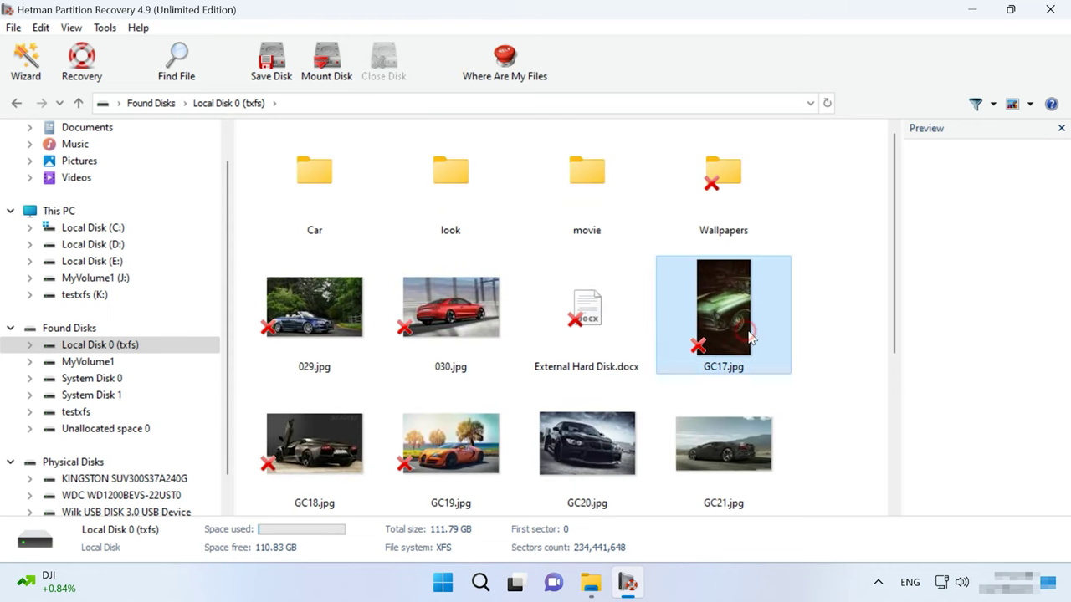
pyautogui.click(710, 445)
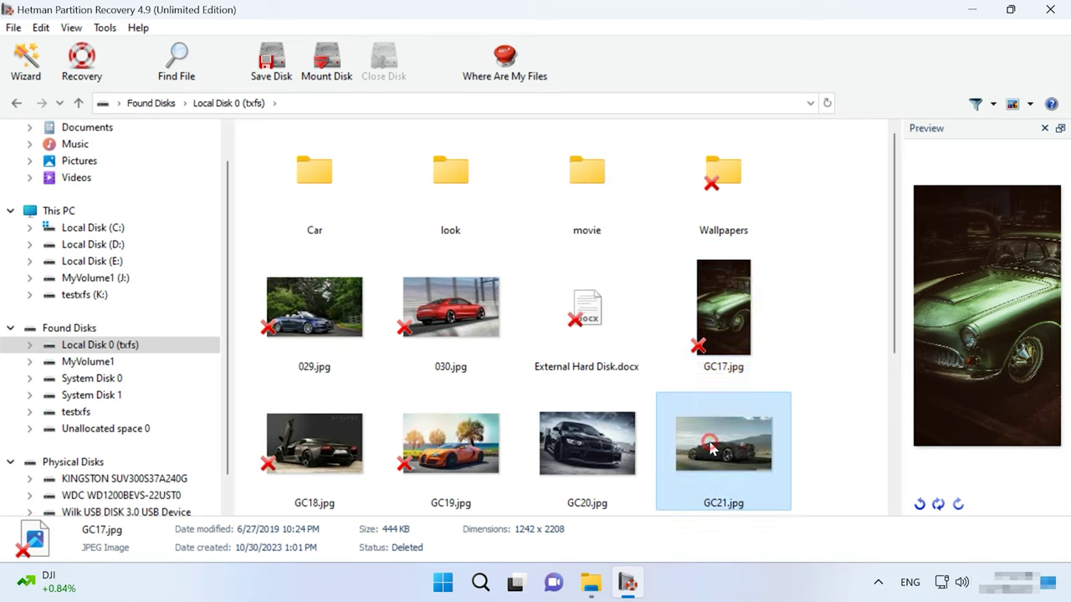
pyautogui.click(430, 437)
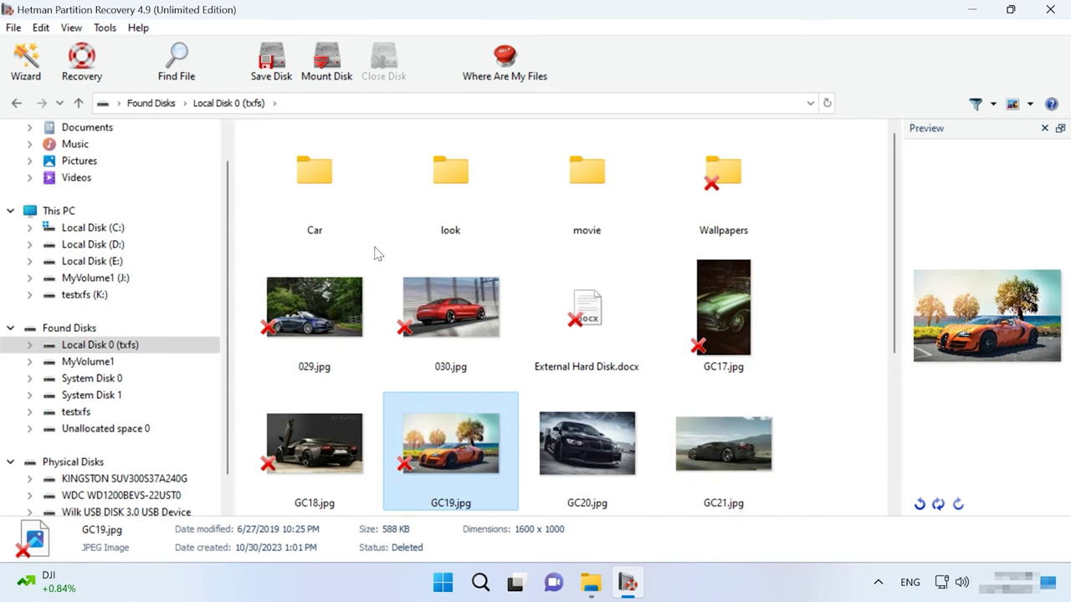
# - Open the Car folder and look through its image thumbnails
pyautogui.doubleClick(336, 214)
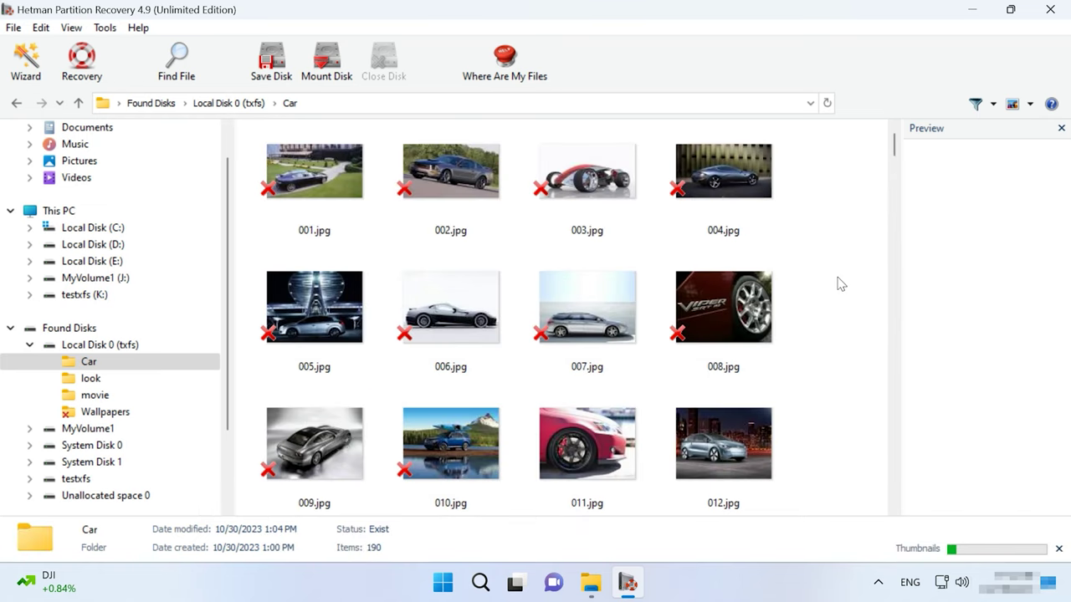
pyautogui.scroll(-20, 840, 284)
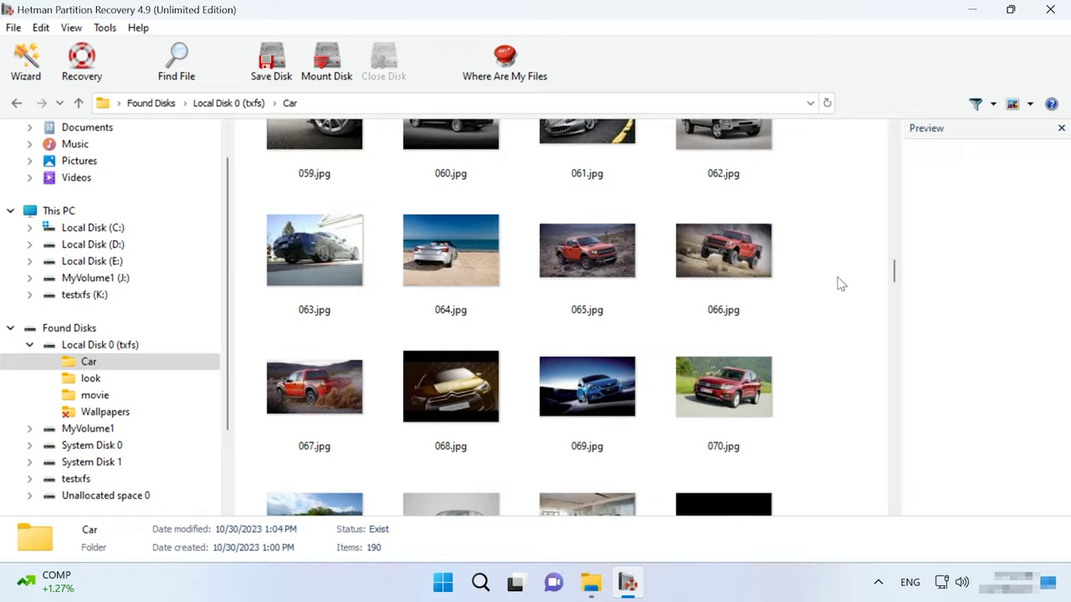
pyautogui.scroll(-10, 840, 285)
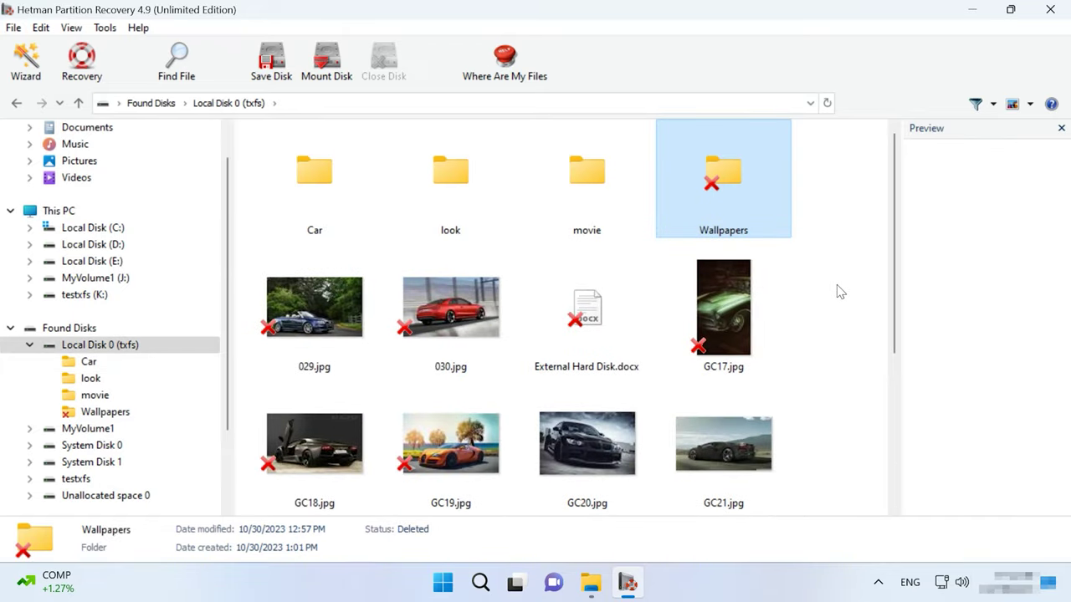
# - Recover GC18.jpg through GC21.jpg from Local Disk 0 (txfs) to the hard disk folder C:\111\, keeping the folder structure
pyautogui.scroll(-3, 841, 291)
pyautogui.moveTo(832, 192); pyautogui.dragTo(284, 189)
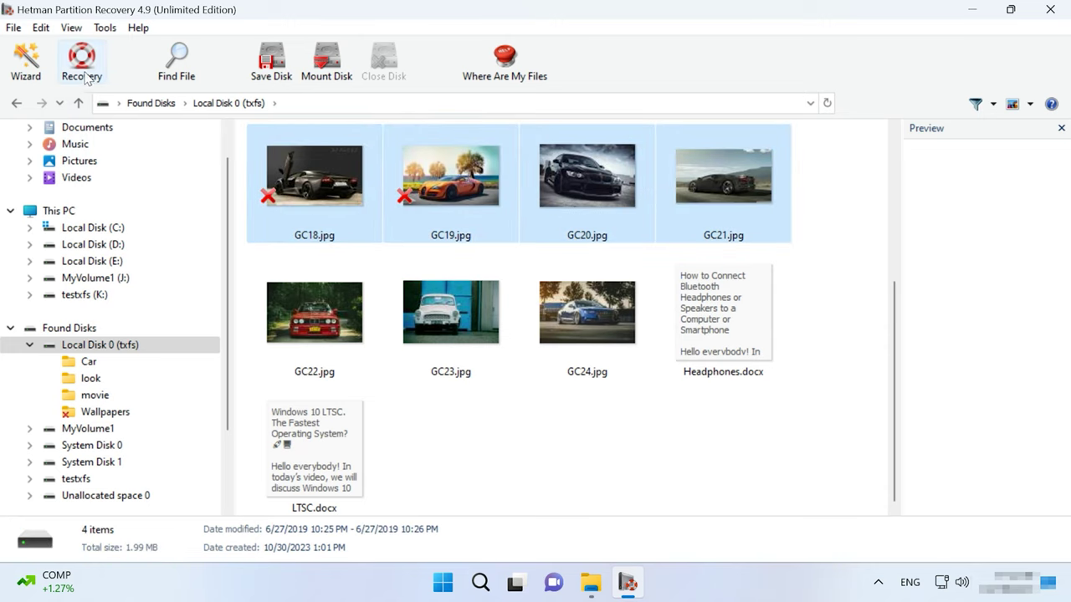
pyautogui.click(84, 74)
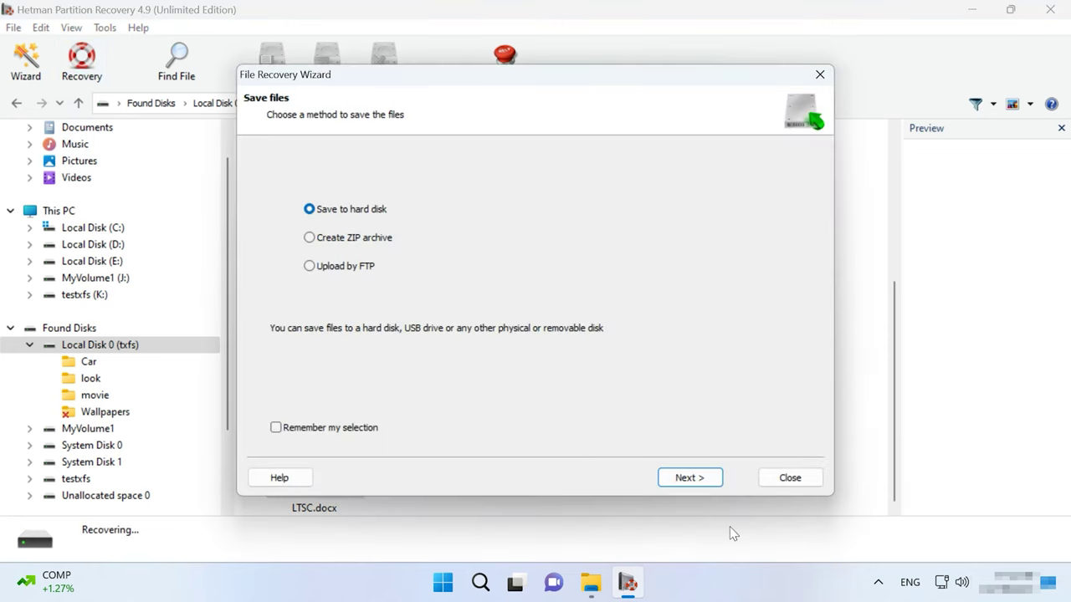
pyautogui.click(700, 478)
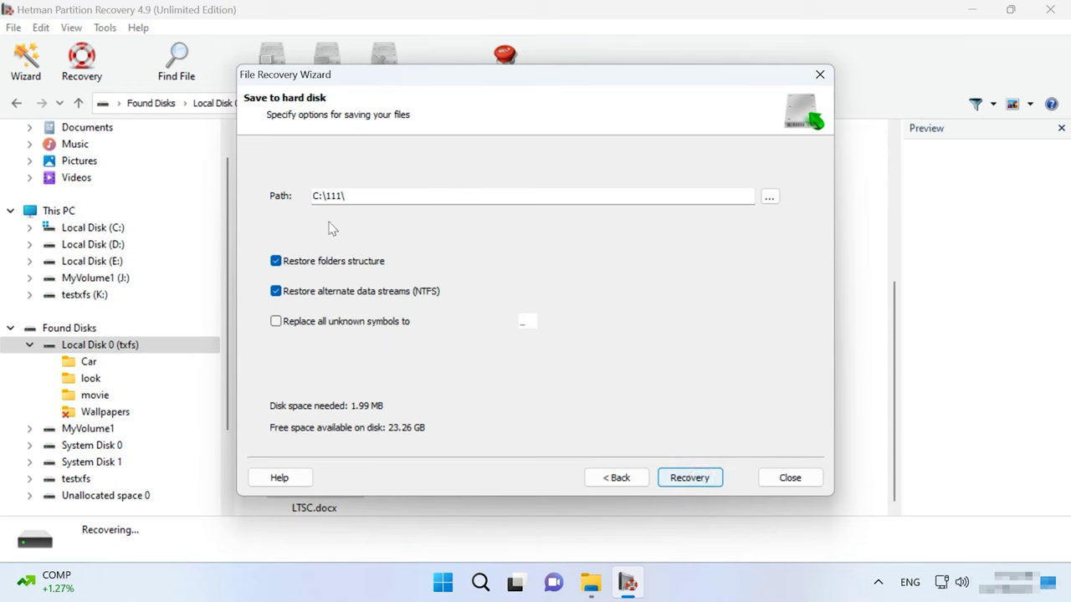
pyautogui.click(689, 477)
pyautogui.click(689, 478)
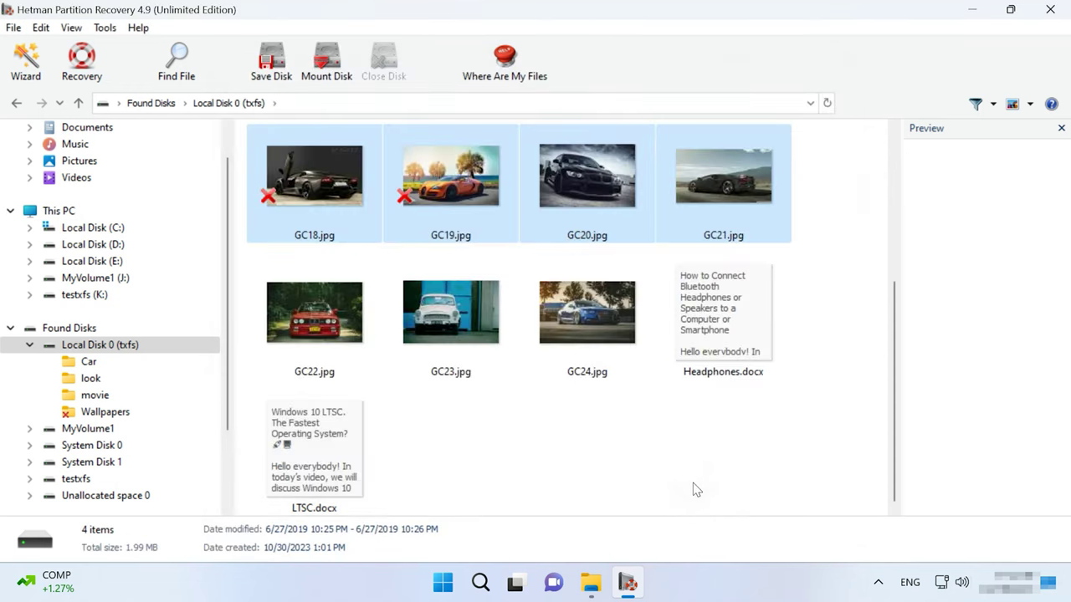
# - Switch to File Explorer, open the 111 folder on Local Disk (C:) and view the recovered images from GC21.jpg backwards
pyautogui.click(594, 587)
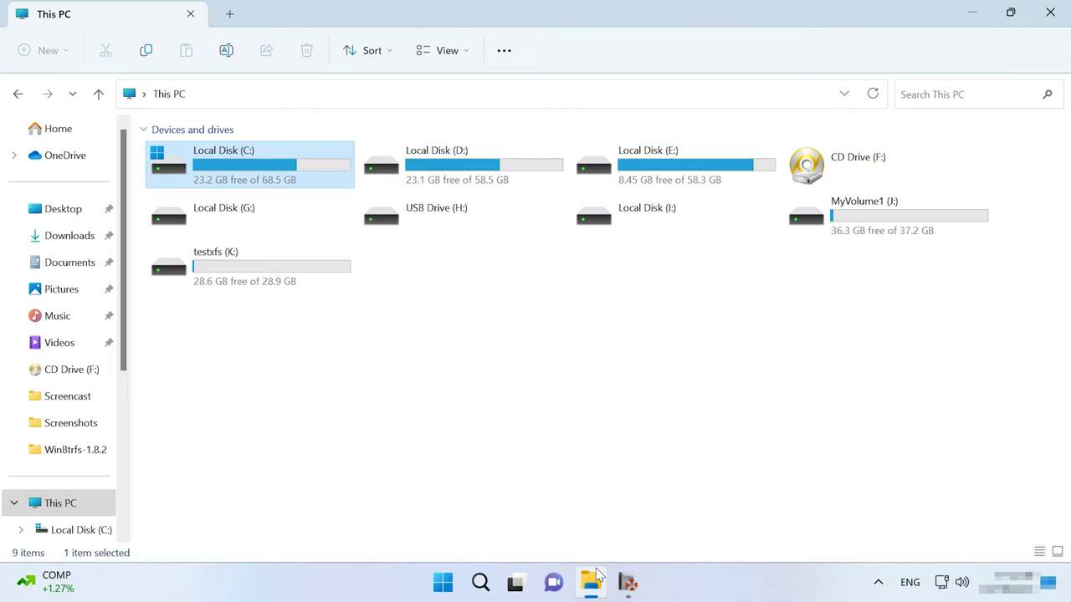
pyautogui.doubleClick(261, 176)
pyautogui.doubleClick(259, 180)
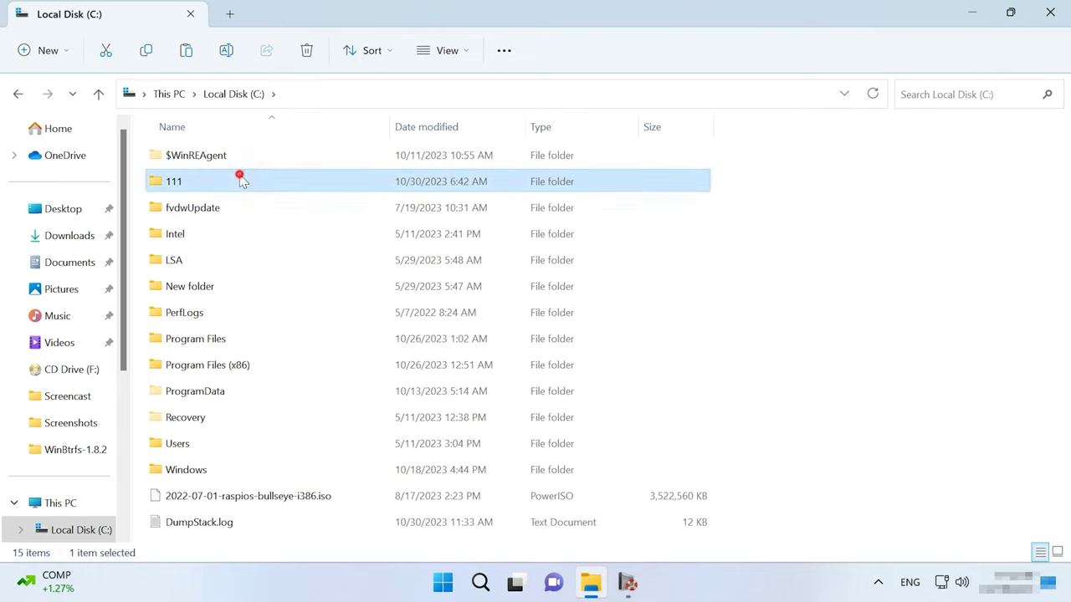
pyautogui.doubleClick(440, 192)
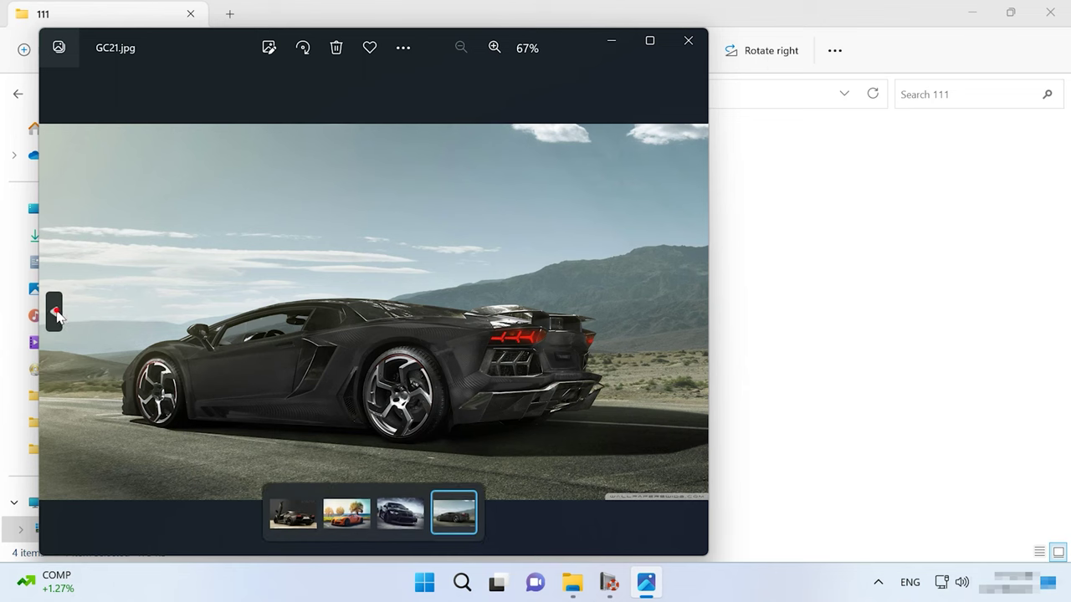
pyautogui.click(54, 312)
pyautogui.click(53, 312)
pyautogui.click(55, 314)
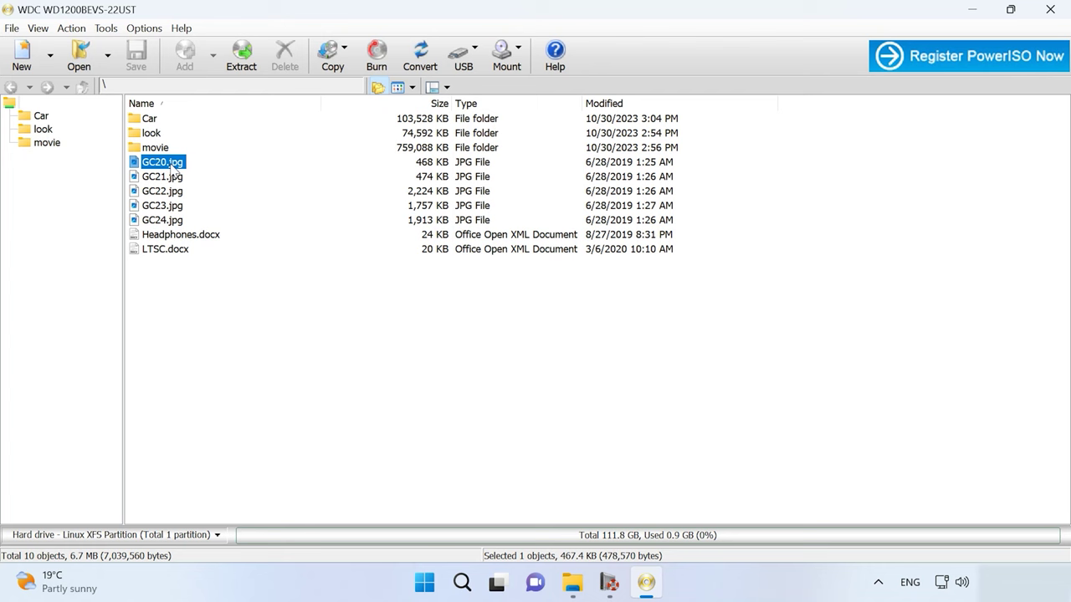
# - View the images GC20.jpg and GC21.jpg from the XFS partition, closing each afterward
pyautogui.doubleClick(173, 164)
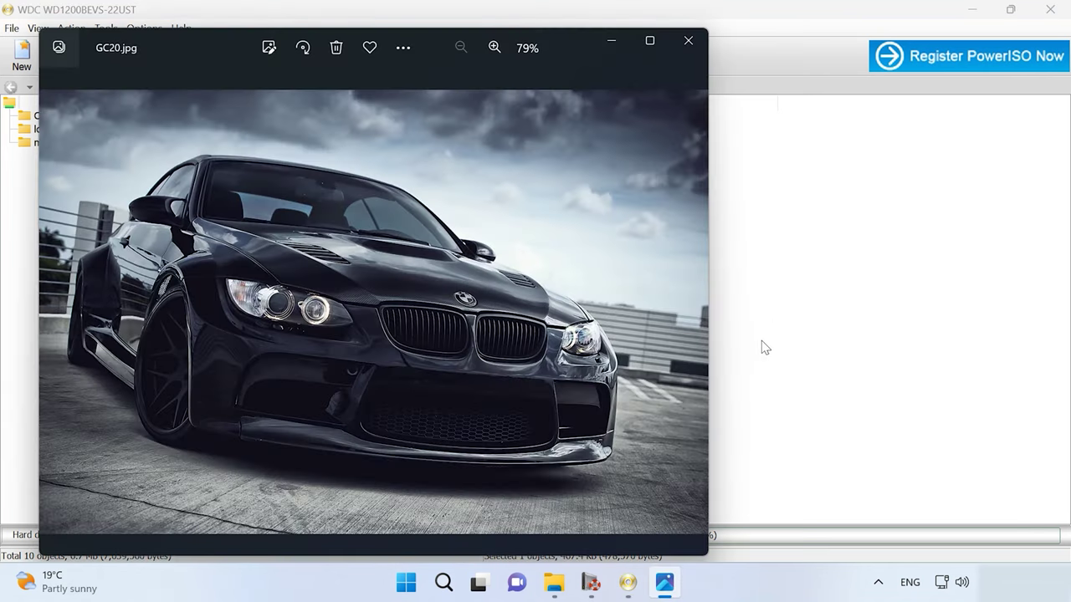
pyautogui.click(688, 40)
pyautogui.doubleClick(171, 177)
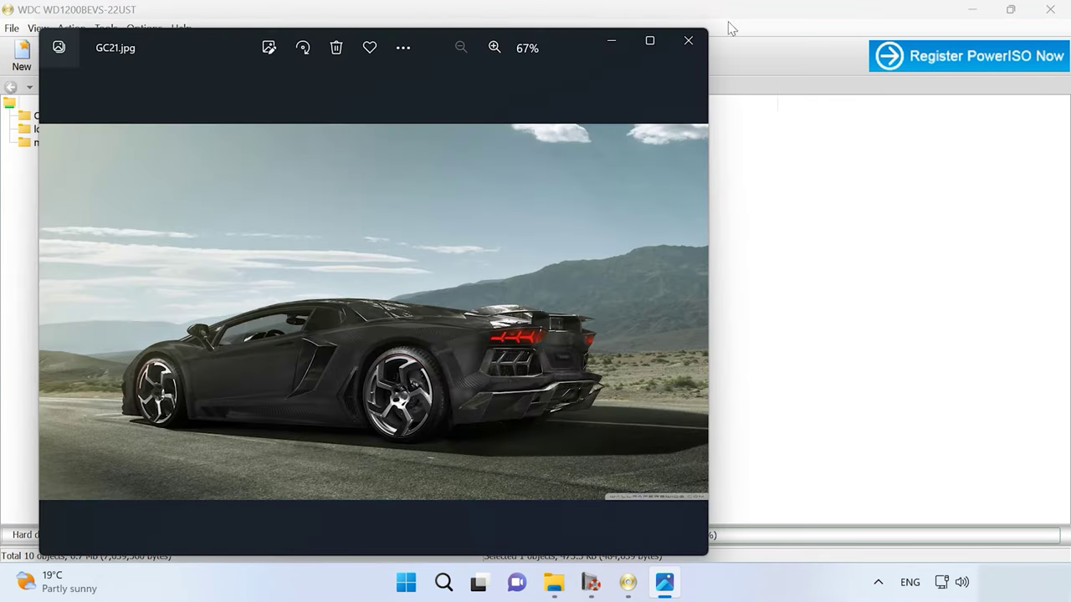
pyautogui.click(687, 40)
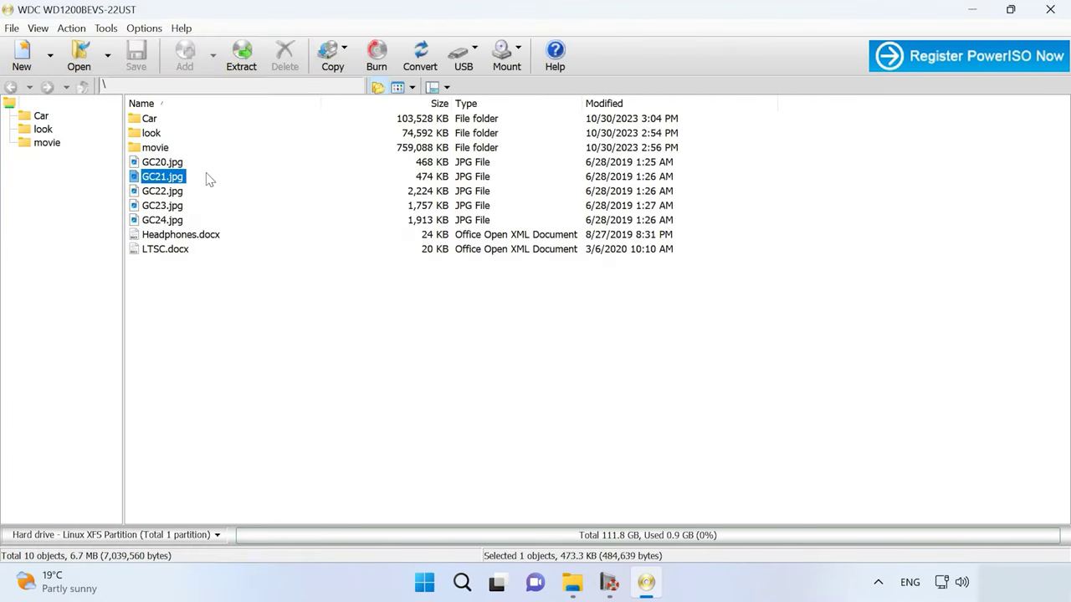
# - Extract the files GC20.jpg through GC23.jpg from the XFS partition to the folder C:\101
pyautogui.moveTo(209, 211); pyautogui.dragTo(174, 177)
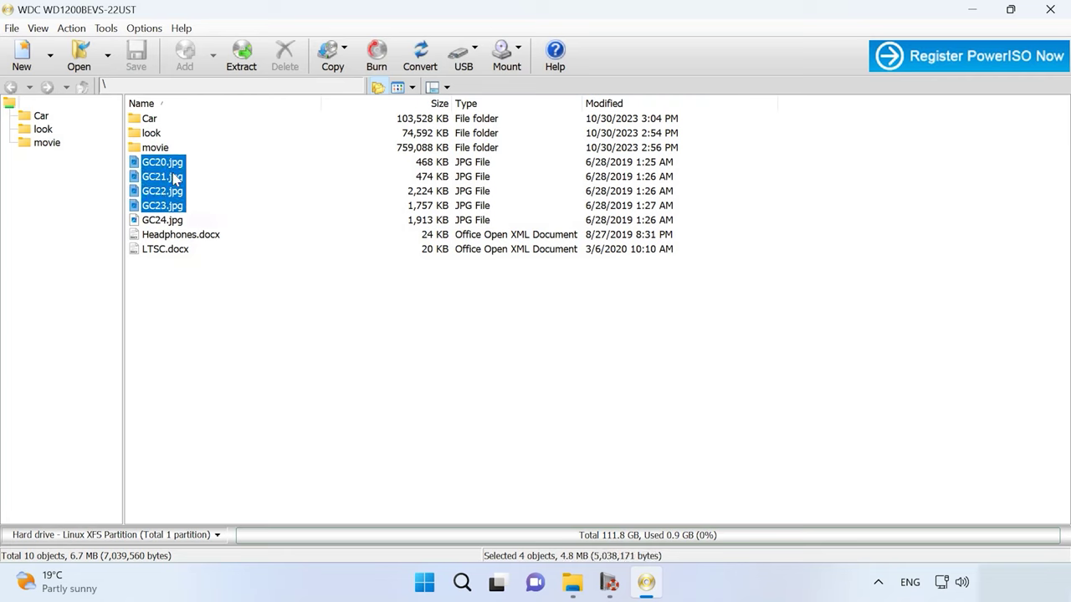
pyautogui.rightClick(175, 180)
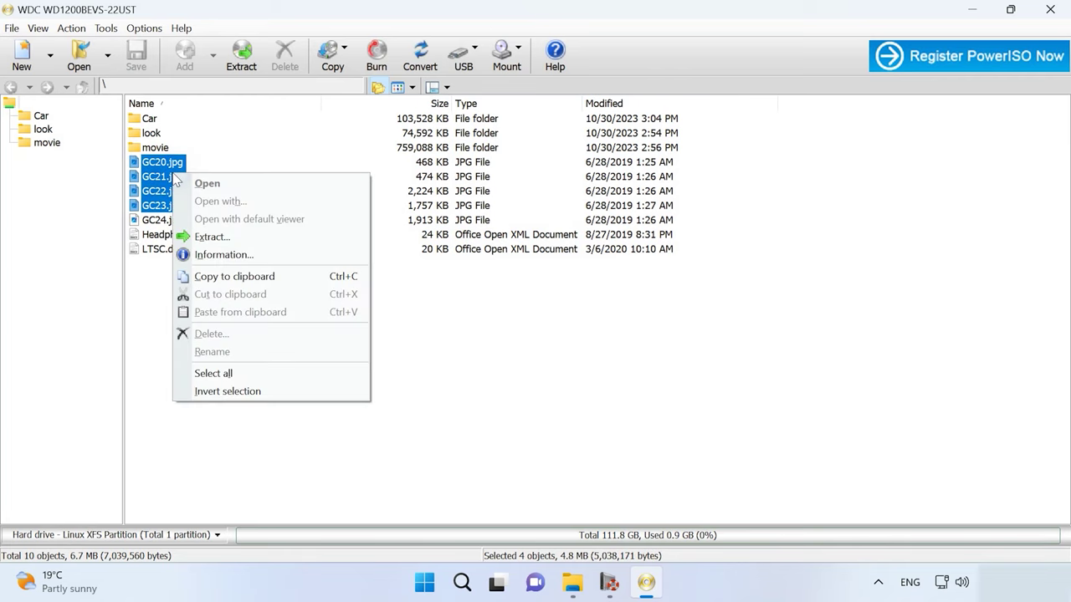
pyautogui.click(262, 240)
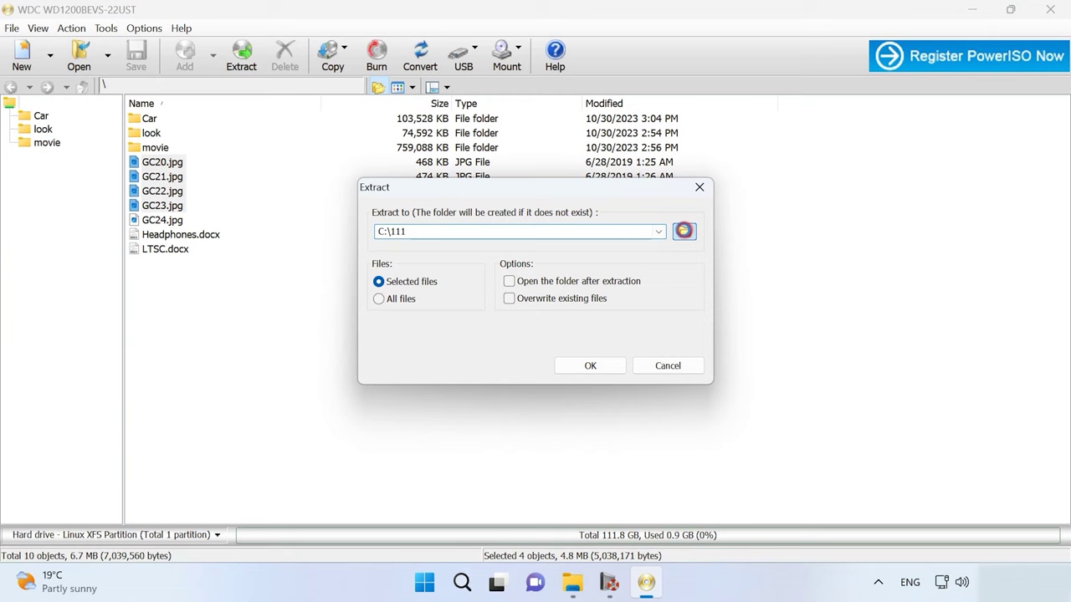
pyautogui.click(683, 231)
pyautogui.click(484, 239)
pyautogui.click(546, 398)
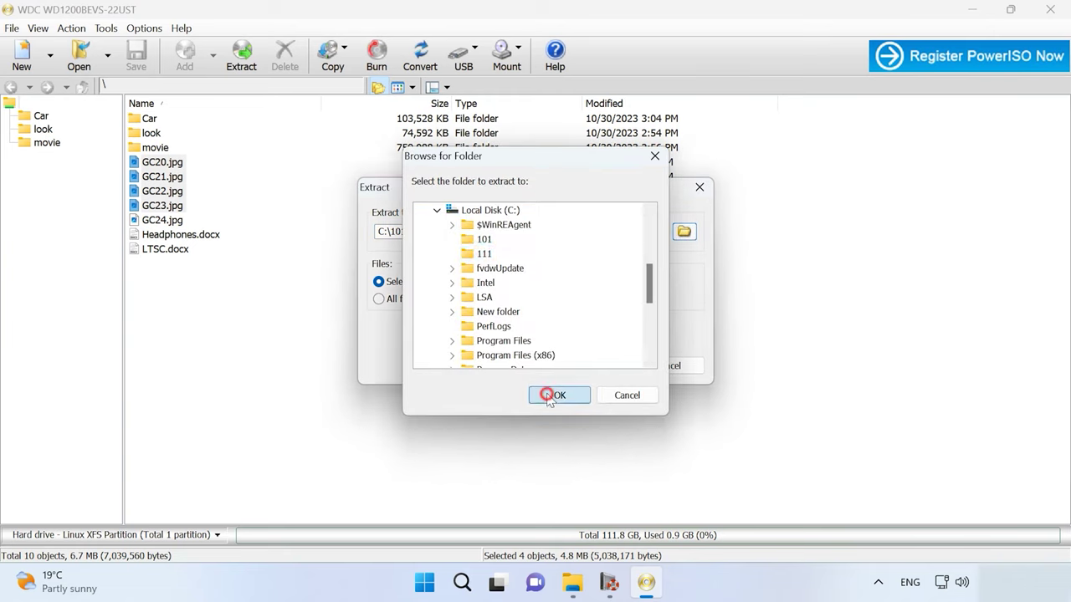
pyautogui.click(591, 365)
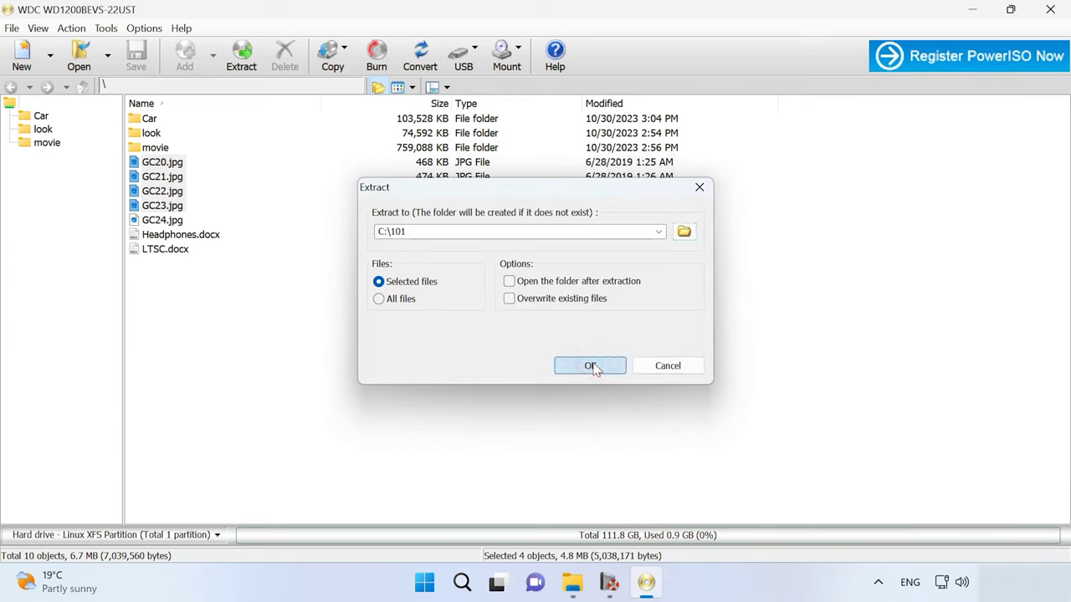
# - Switch to File Explorer and open the 101 folder on Local Disk (C:) to check the extracted images
pyautogui.click(572, 582)
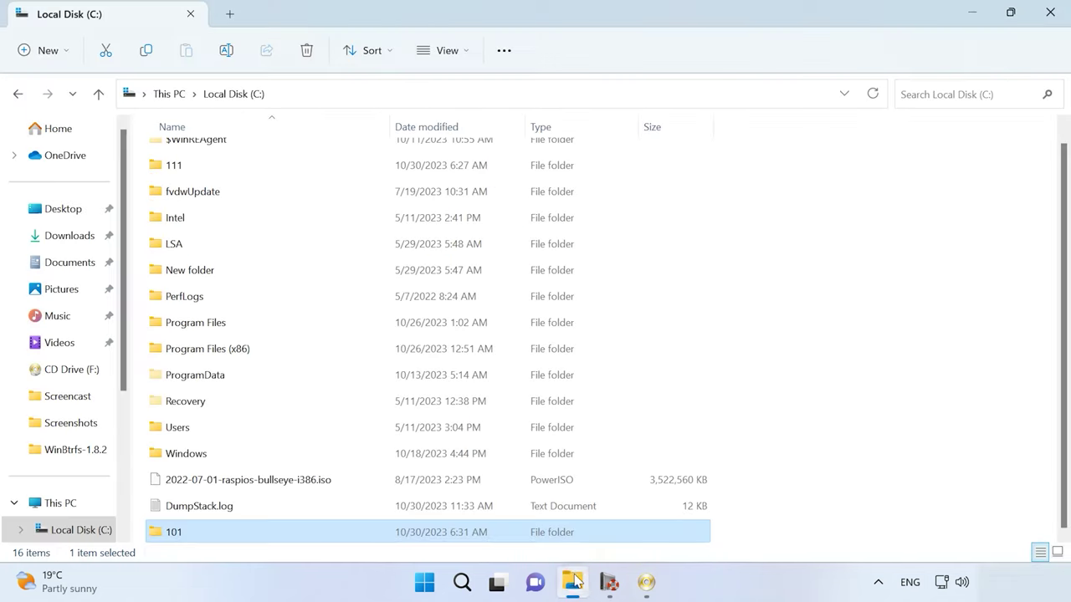
pyautogui.doubleClick(191, 532)
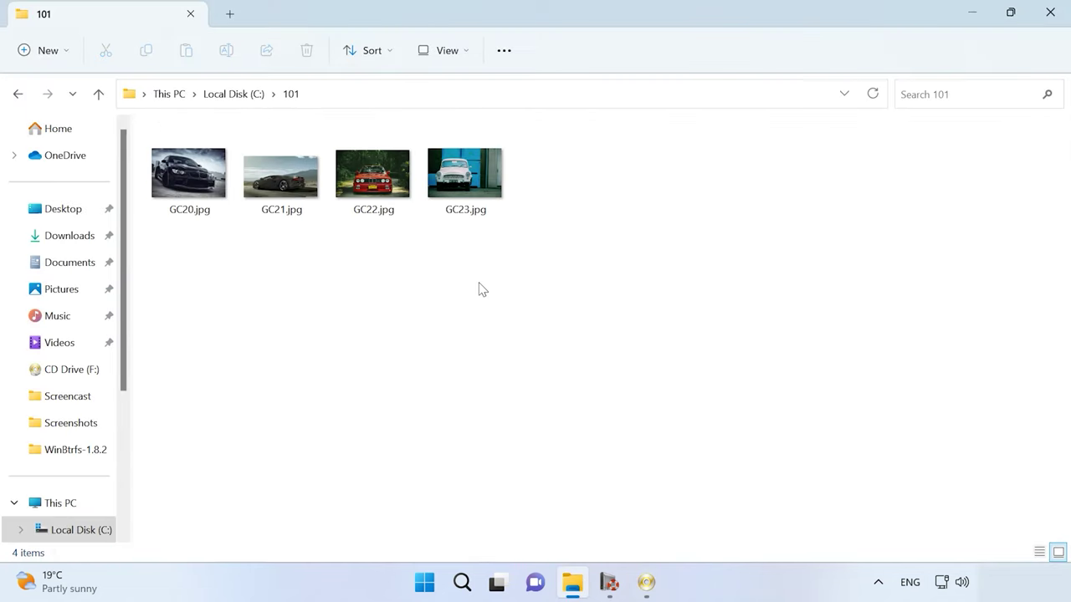
# - Switch back to PowerISO and browse the contents of the Car, look and movie folders on the XFS partition
pyautogui.click(646, 582)
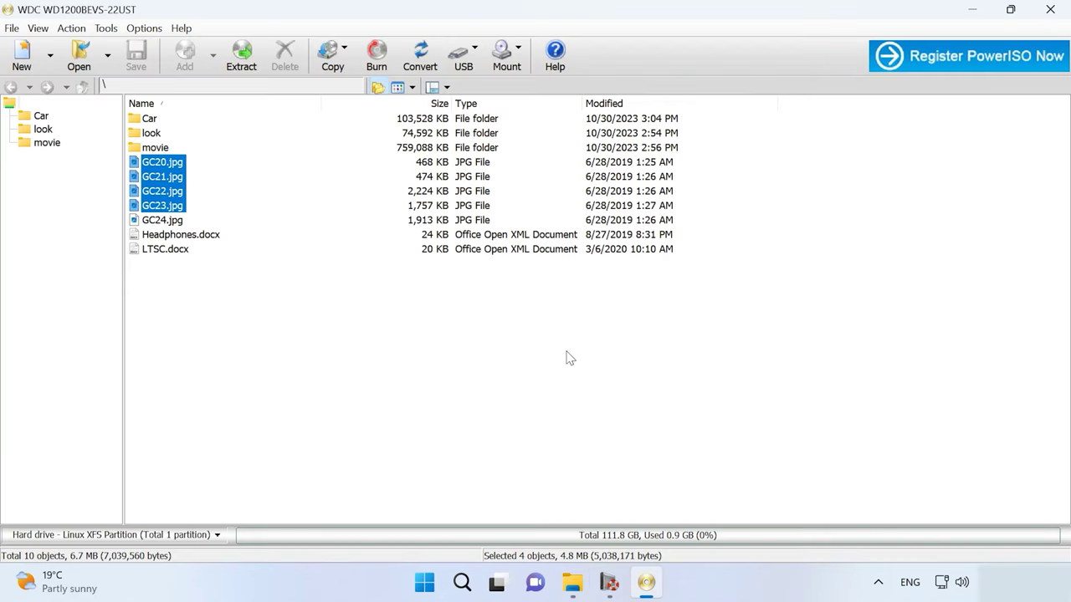
pyautogui.click(251, 321)
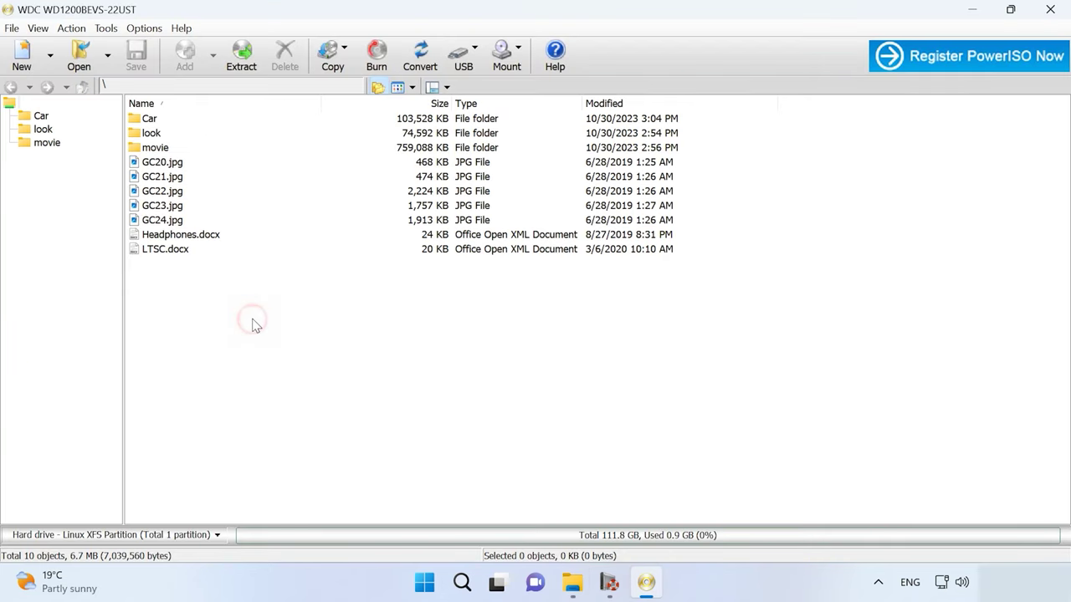
pyautogui.click(41, 117)
pyautogui.click(42, 129)
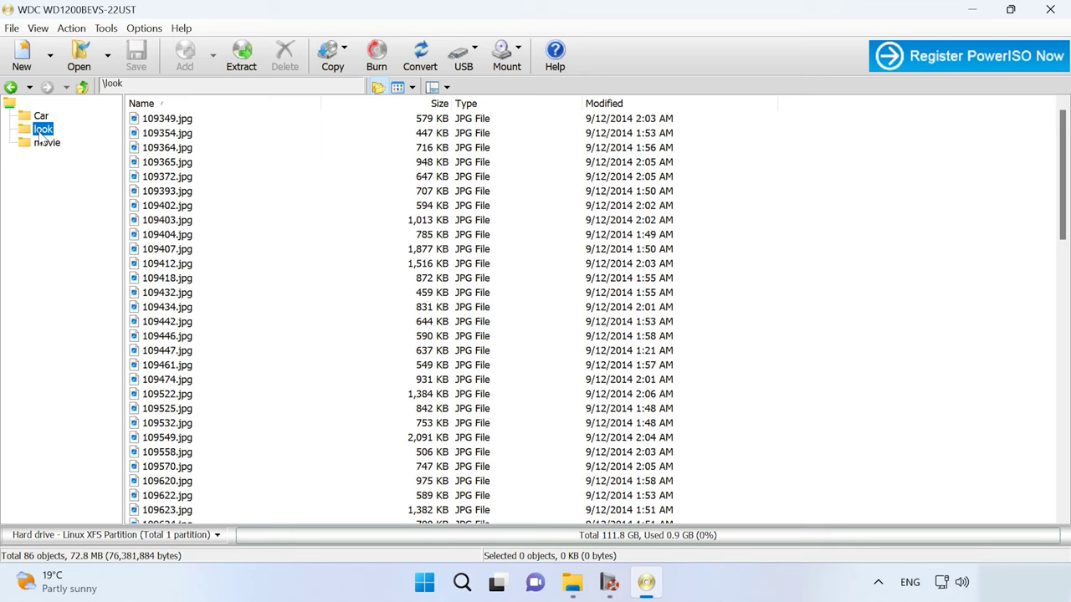
pyautogui.click(45, 143)
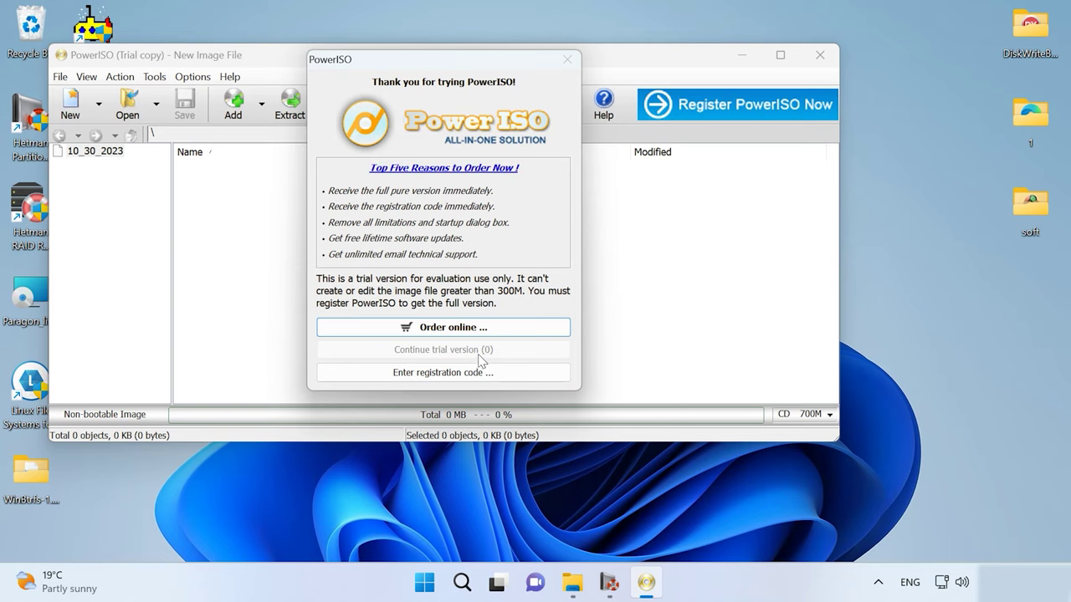
# - Continue the trial version, maximize the window and request opening a USB or hard drive, agreeing to run as administrator
pyautogui.click(479, 351)
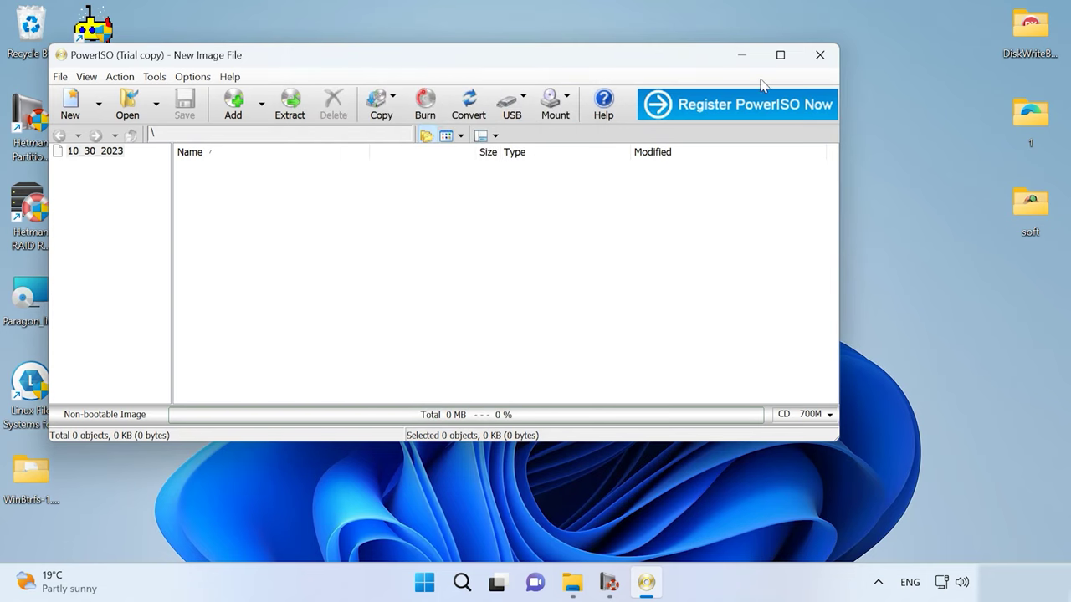
pyautogui.click(778, 56)
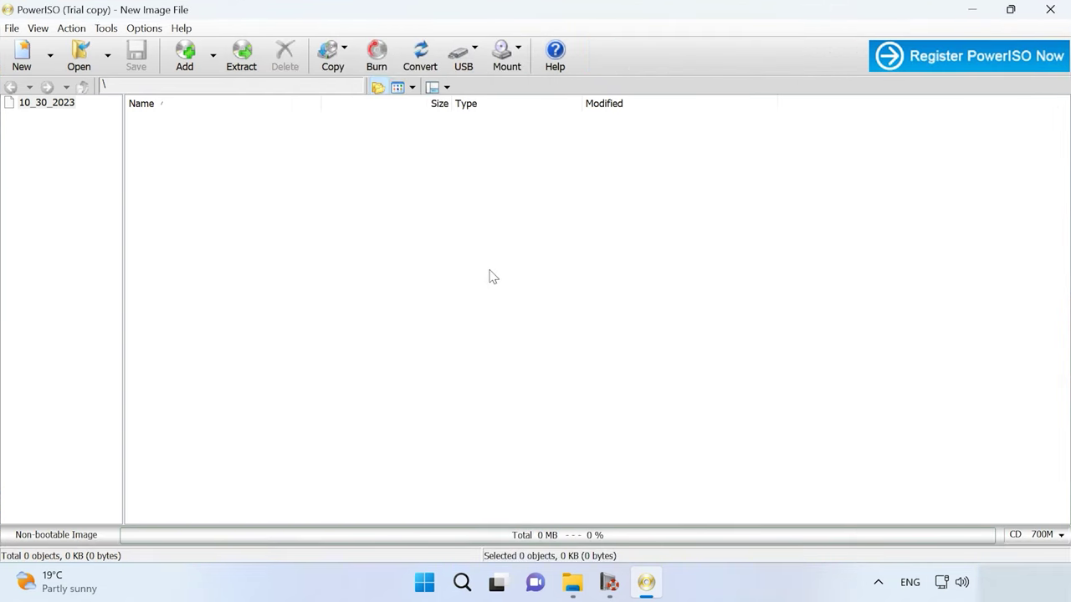
pyautogui.click(11, 27)
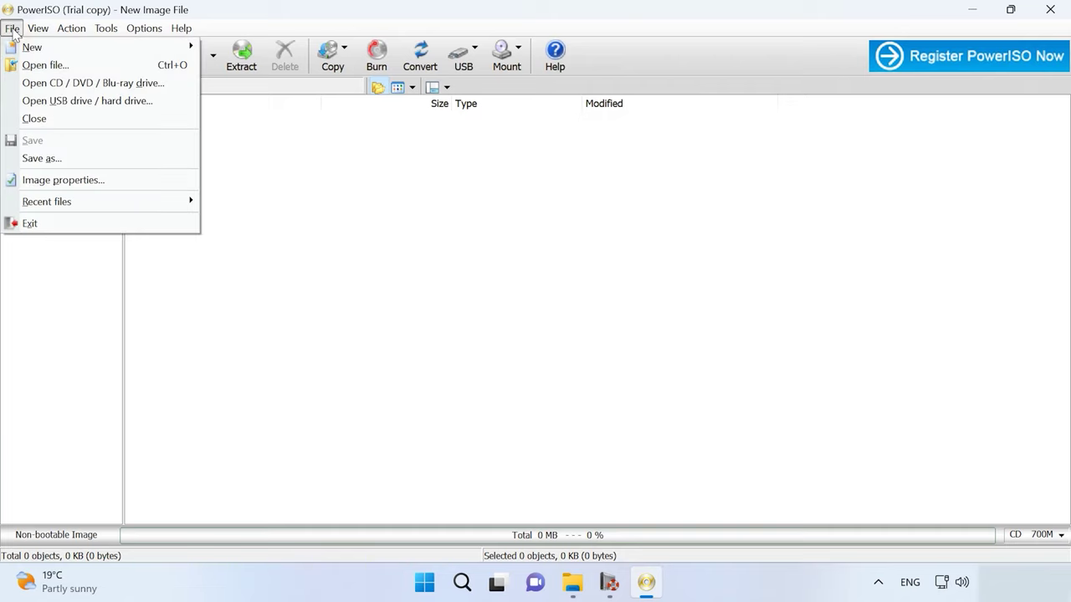
pyautogui.click(100, 102)
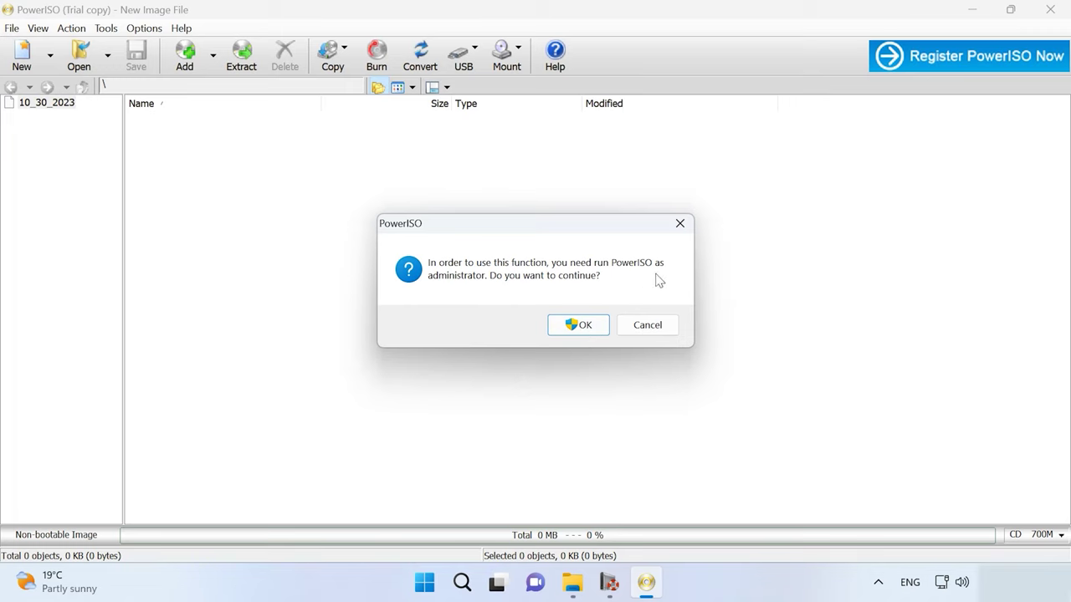
pyautogui.click(583, 327)
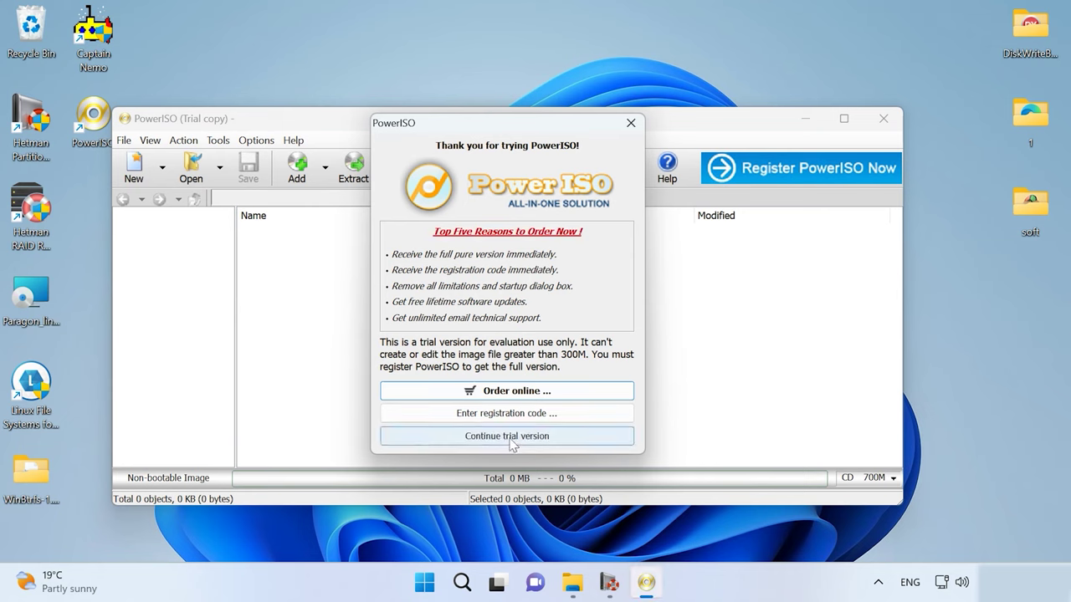
# - Continue the trial version, open the WDC WD1200BEVS-22UST hard drive and maximize the window
pyautogui.click(512, 436)
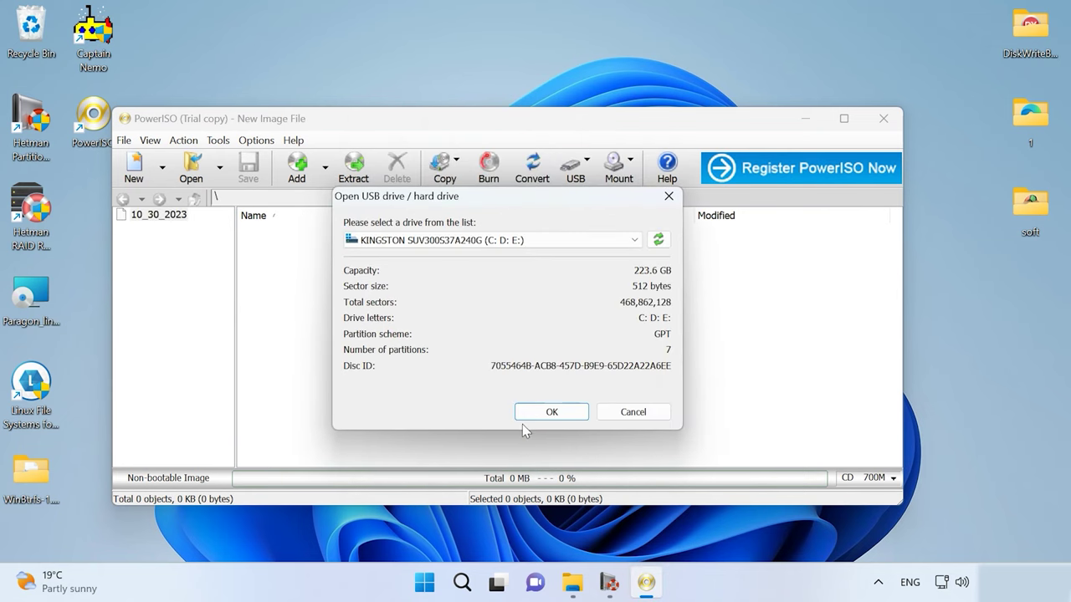
pyautogui.click(607, 242)
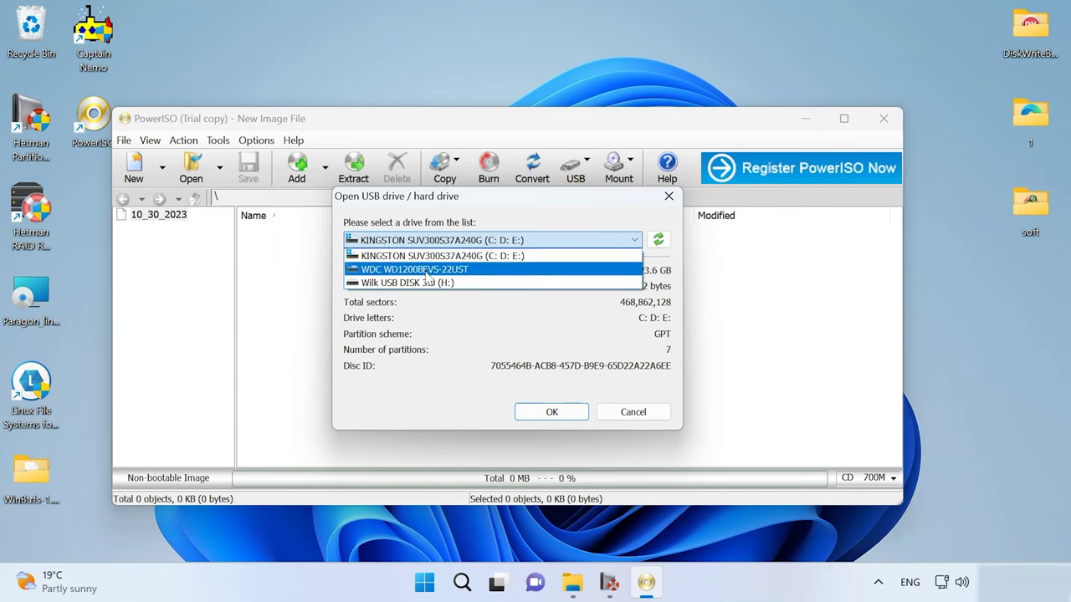
pyautogui.click(427, 269)
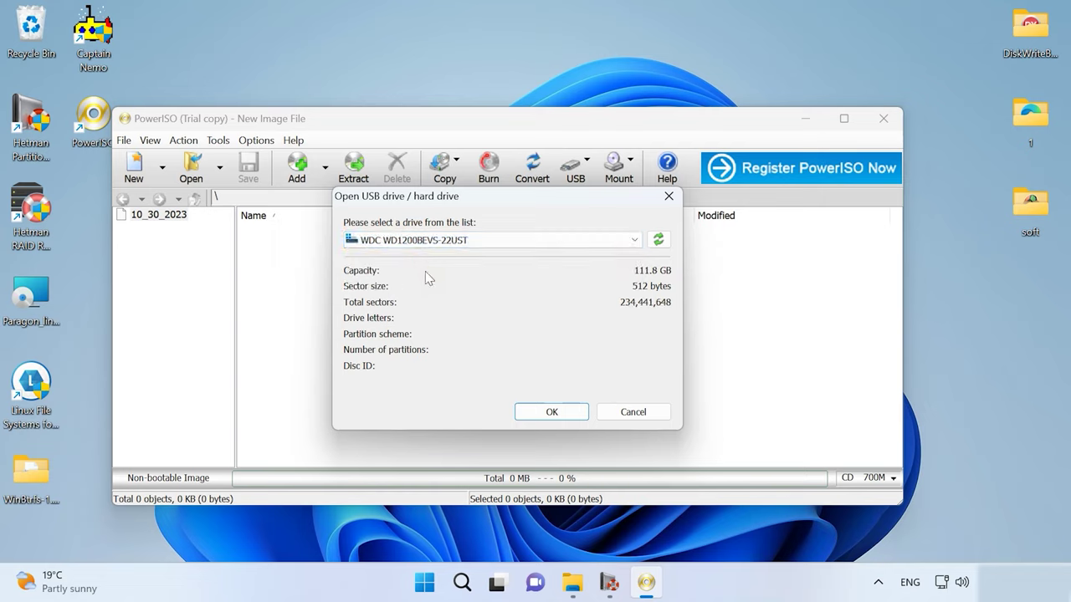
pyautogui.click(551, 411)
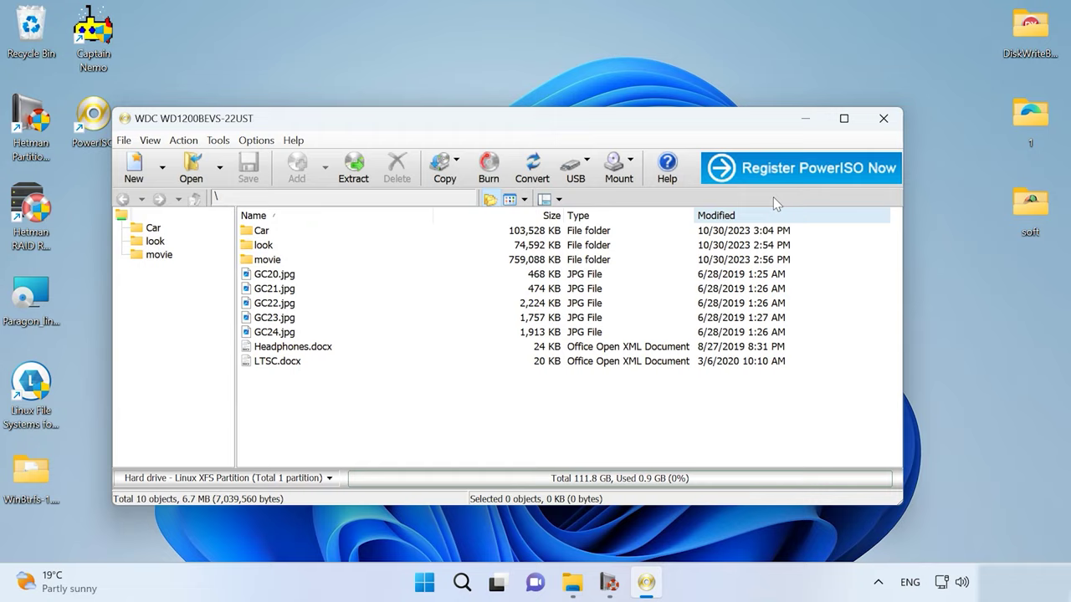
pyautogui.click(843, 119)
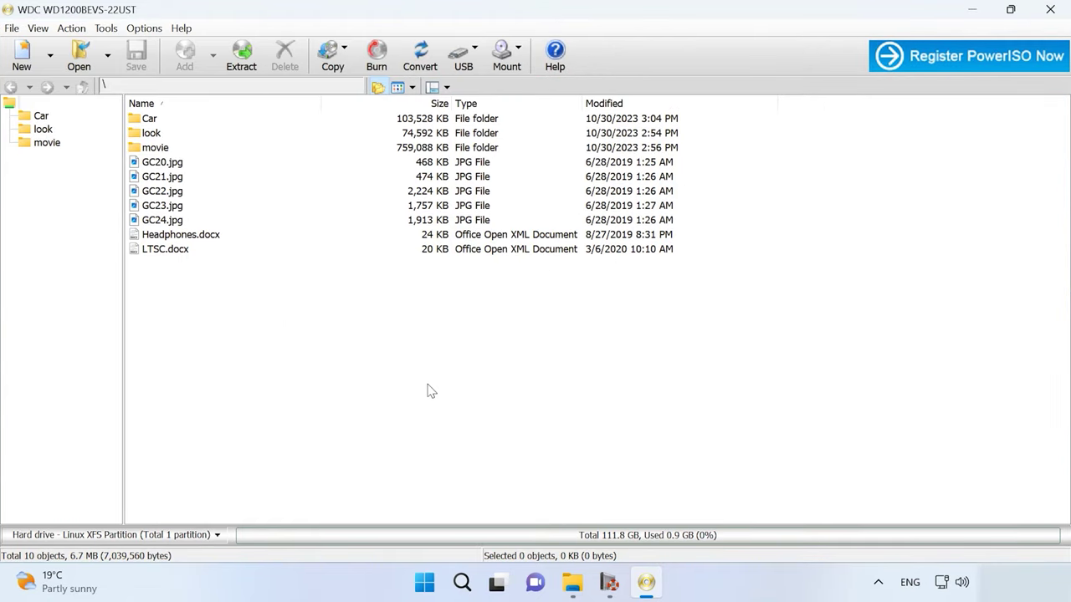
# - View the images GC20.jpg and GC21.jpg from the XFS partition, closing each one
pyautogui.click(172, 165)
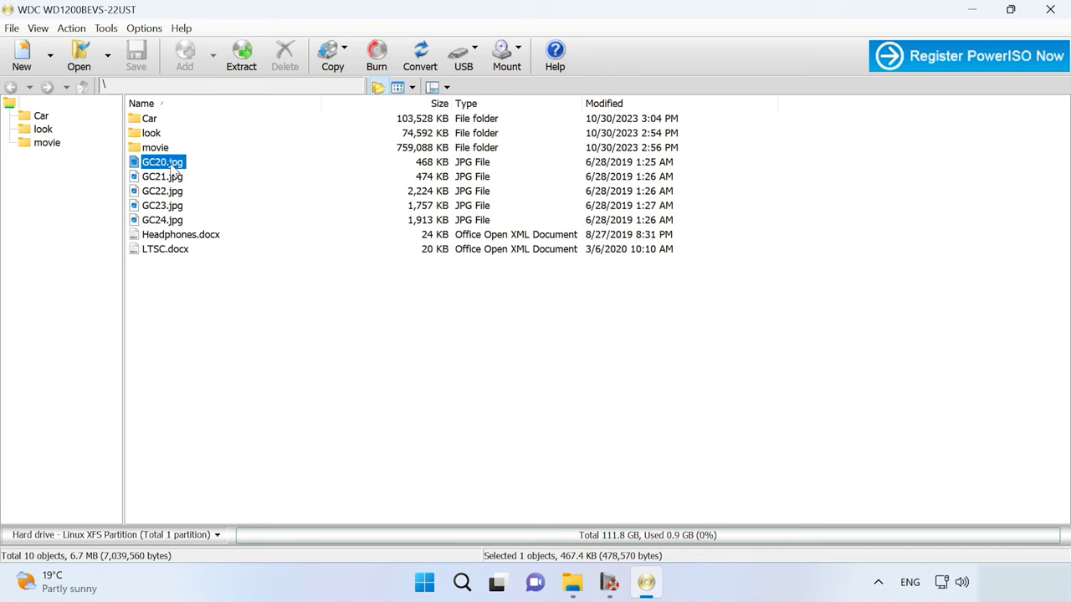
pyautogui.doubleClick(172, 164)
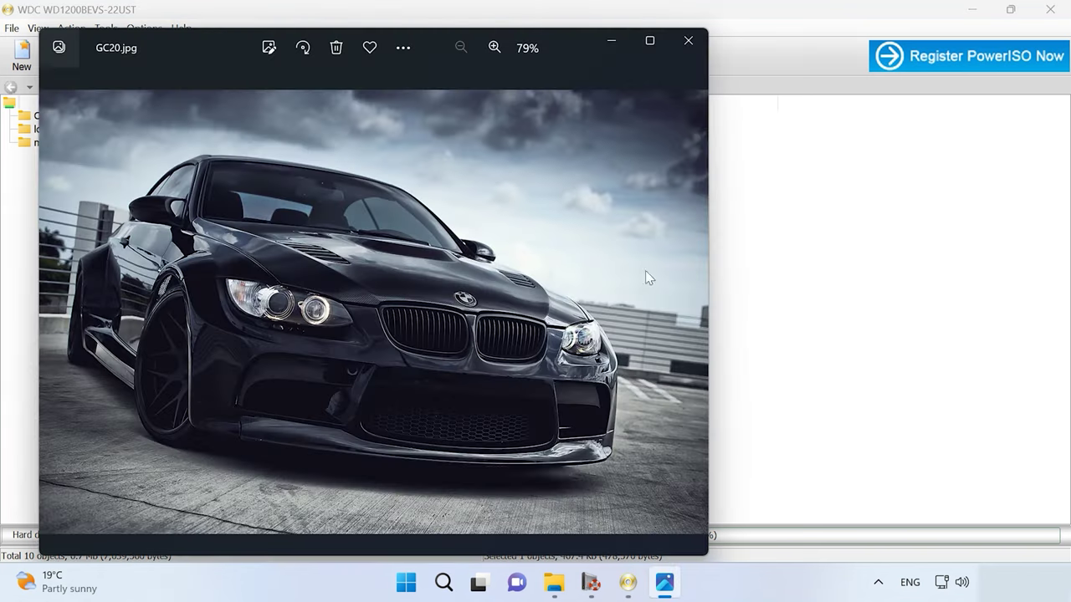
pyautogui.click(689, 40)
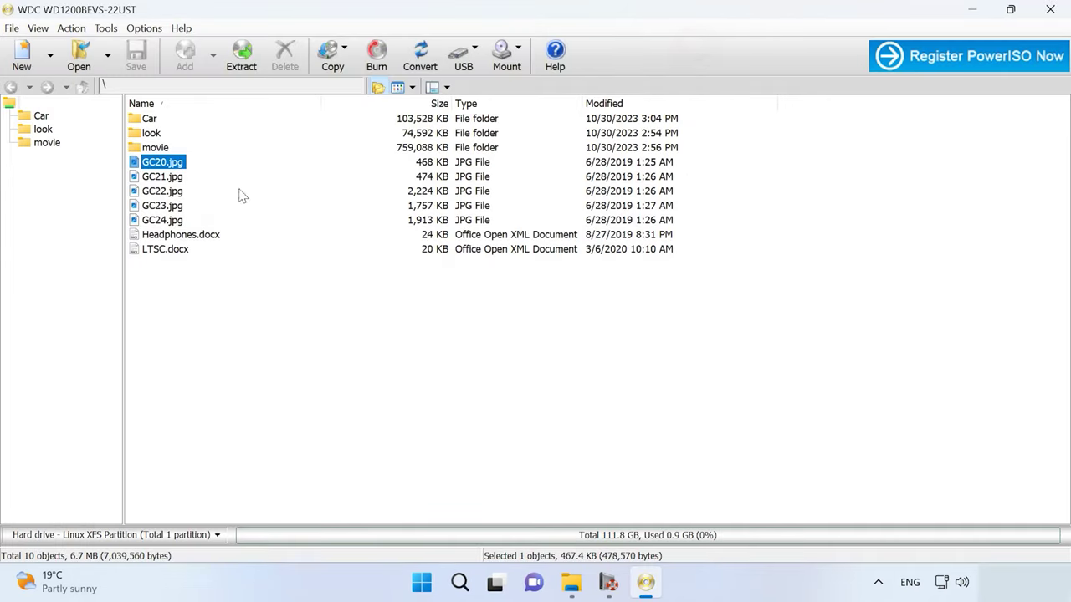
pyautogui.doubleClick(171, 178)
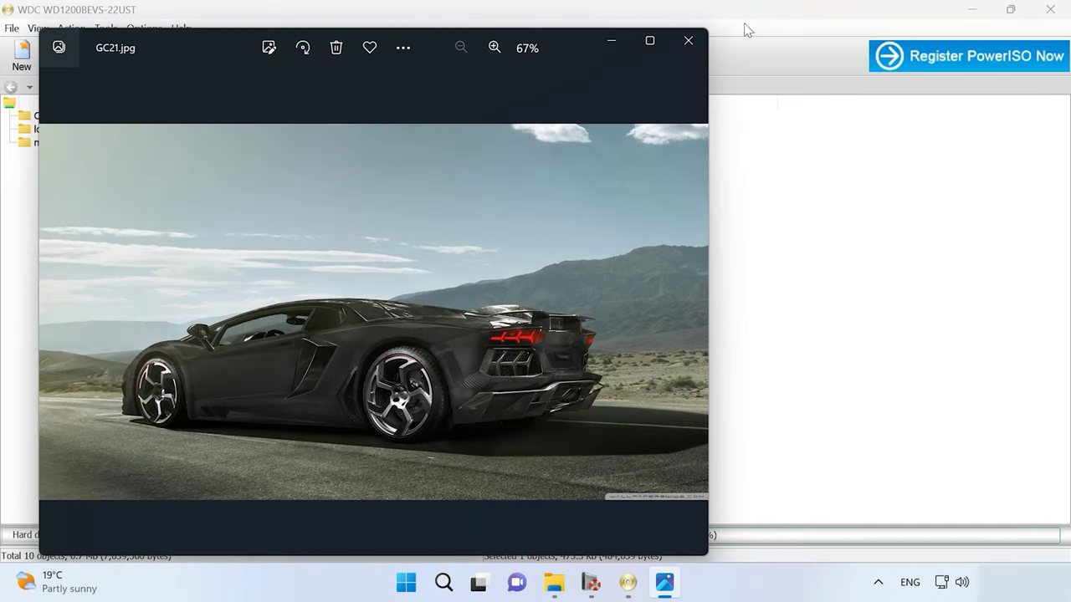
pyautogui.click(688, 40)
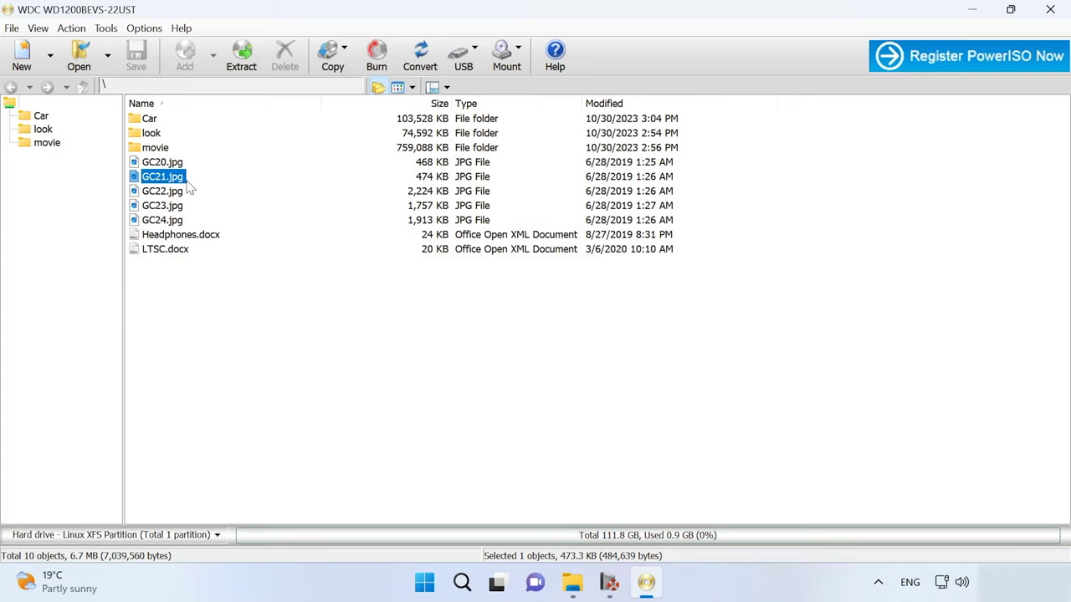
# - Extract the selected files GC20.jpg through GC23.jpg from the XFS partition to the folder C:\101
pyautogui.moveTo(213, 215); pyautogui.dragTo(174, 167)
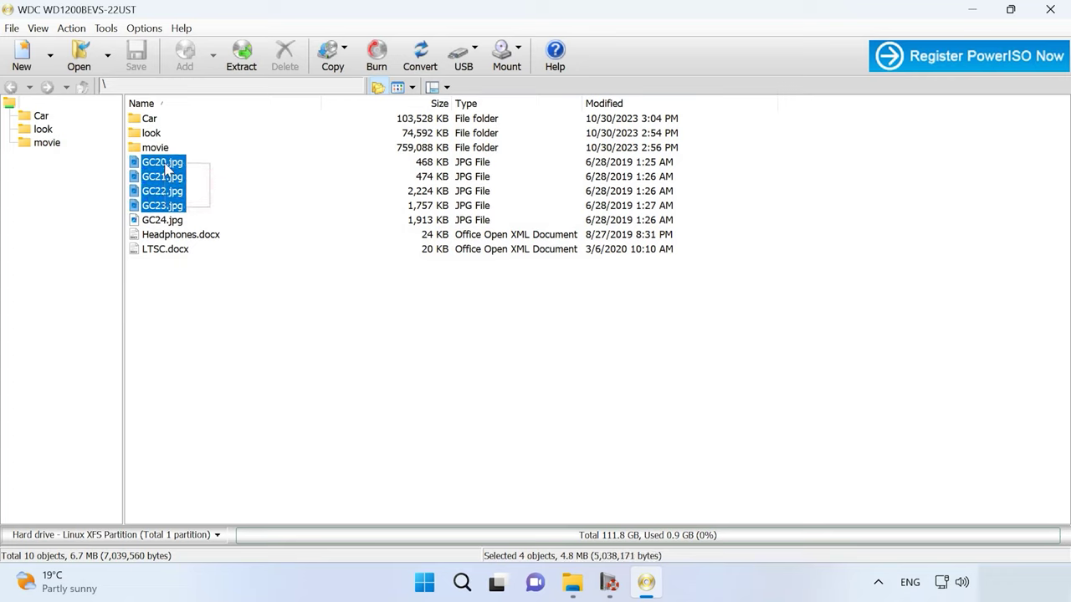
pyautogui.rightClick(173, 174)
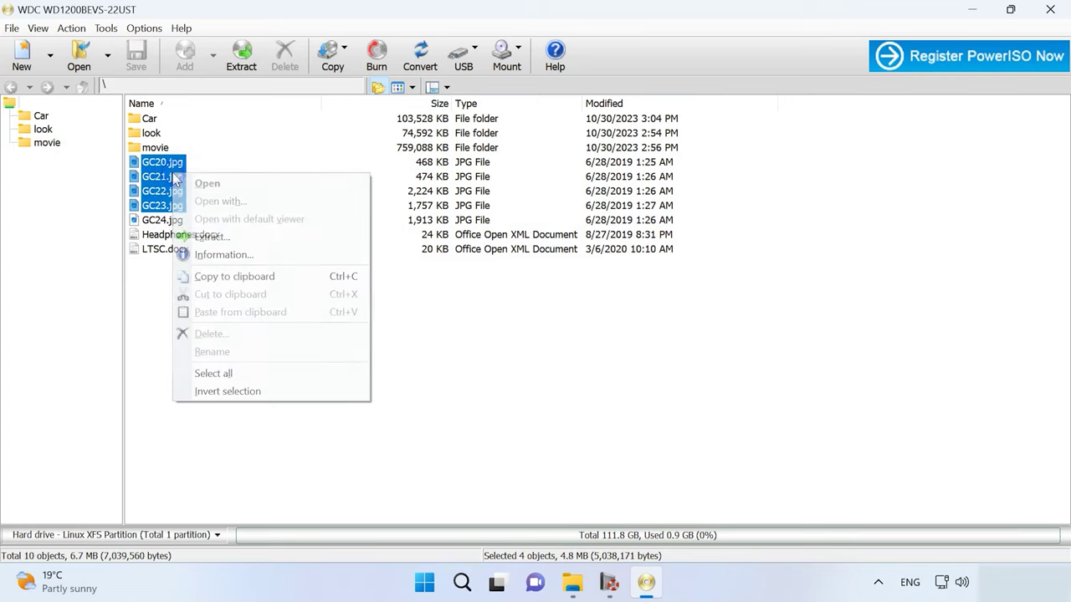
pyautogui.click(251, 238)
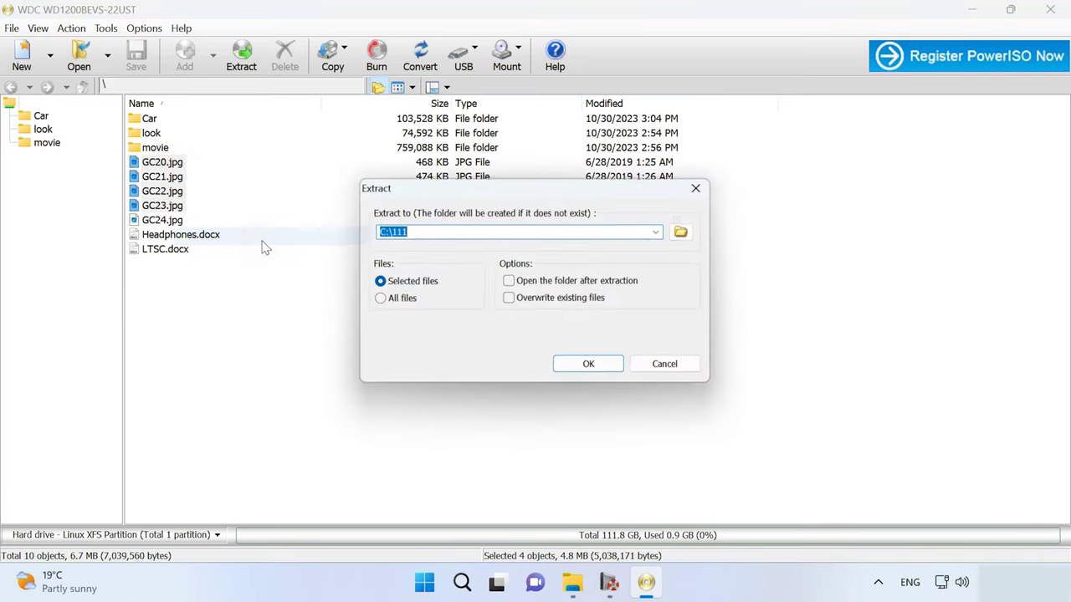
pyautogui.click(683, 231)
pyautogui.click(486, 240)
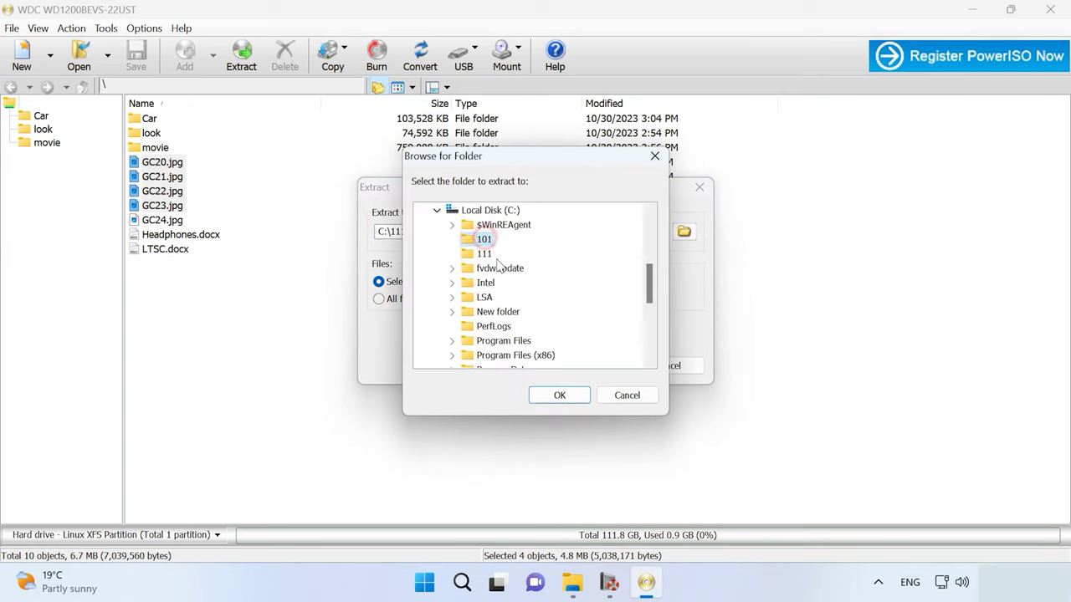
pyautogui.click(557, 395)
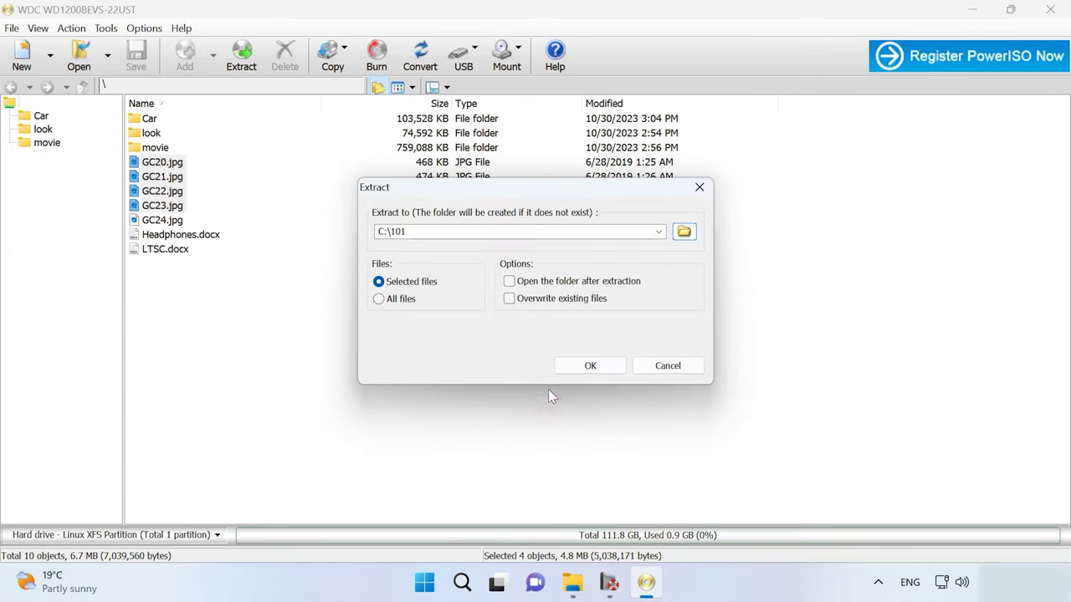
pyautogui.click(590, 366)
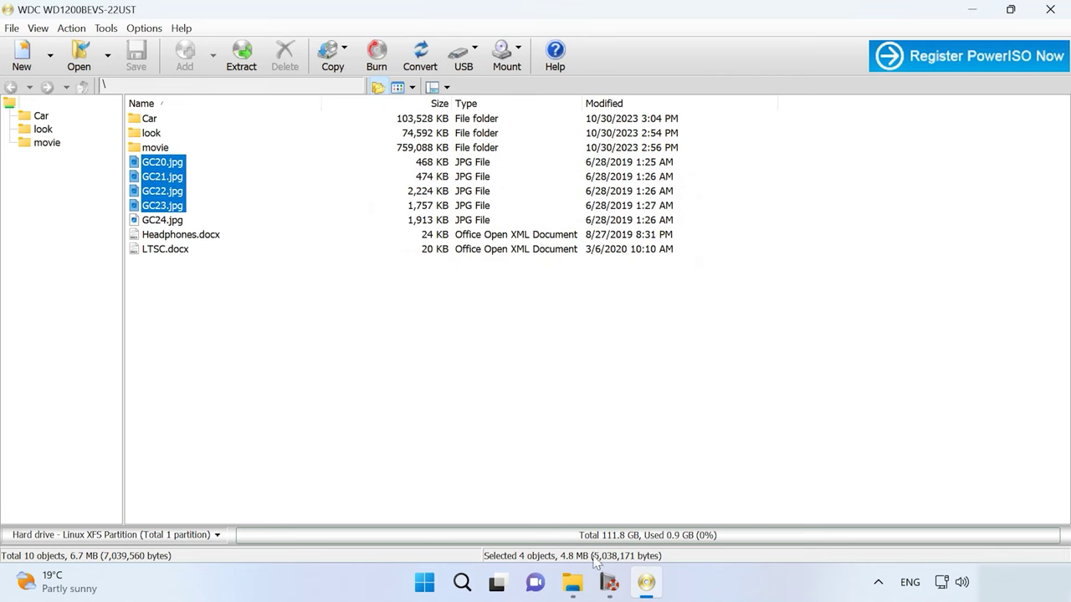
# - Switch to File Explorer and open the 101 folder on Local Disk (C:)
pyautogui.click(572, 582)
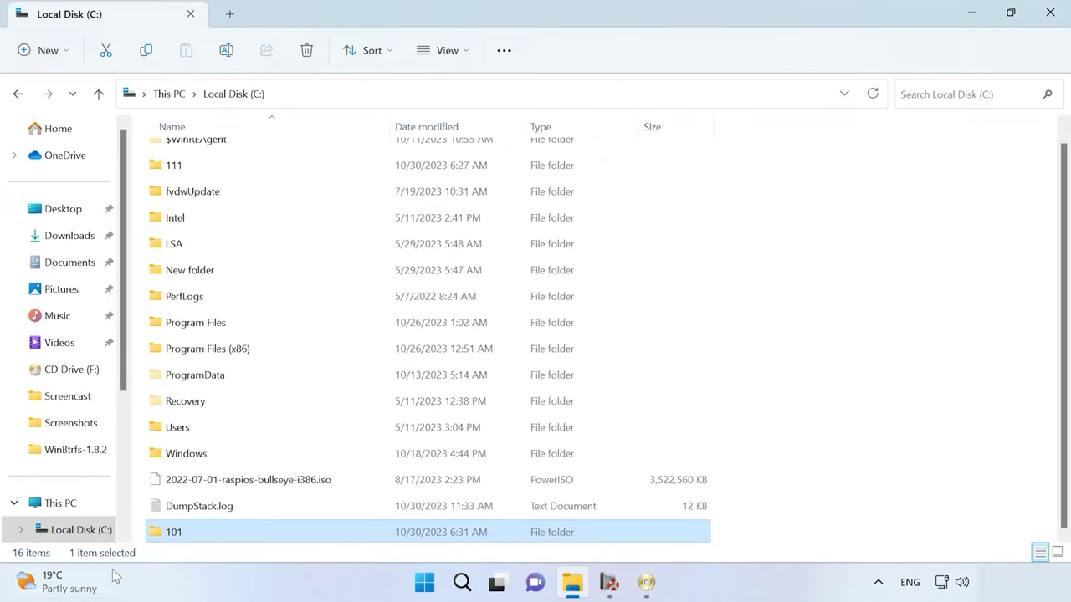
pyautogui.doubleClick(191, 533)
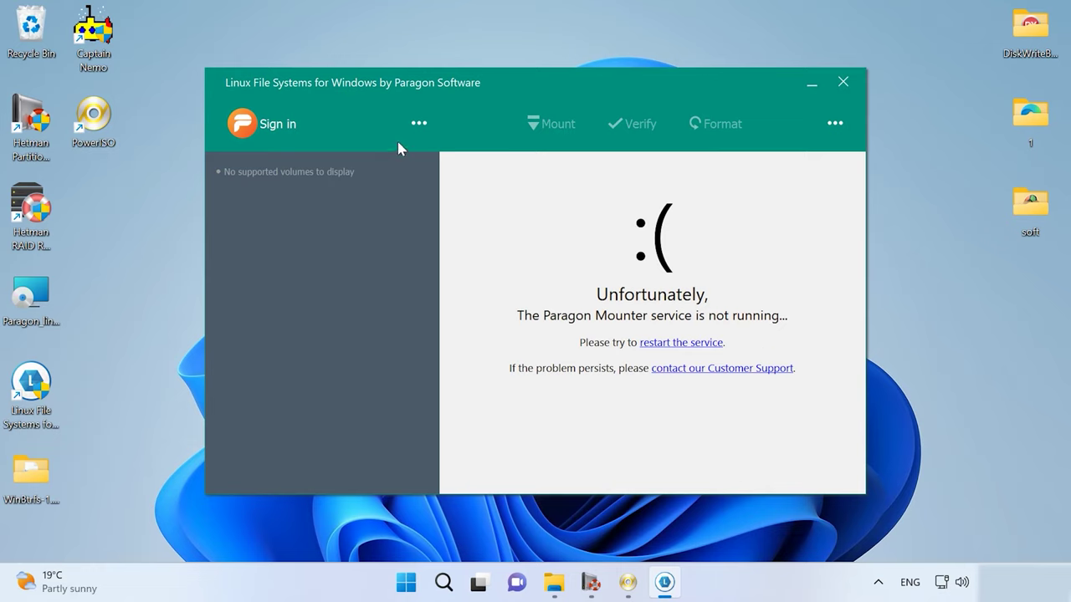
# - Restart the Paragon Mounter service in Linux File Systems for Windows and close the service message
pyautogui.click(417, 124)
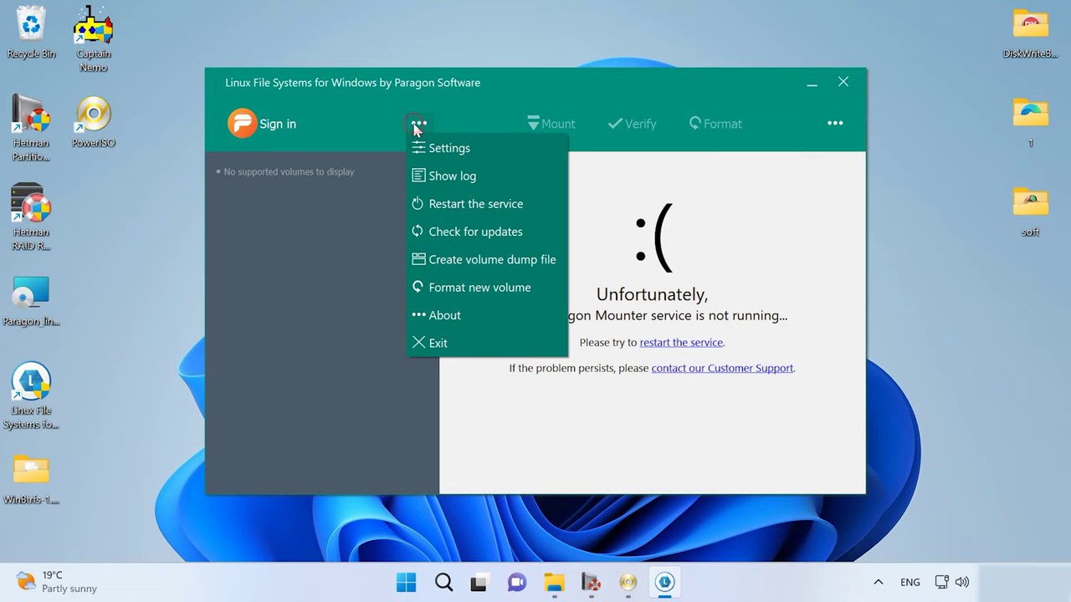
pyautogui.click(454, 206)
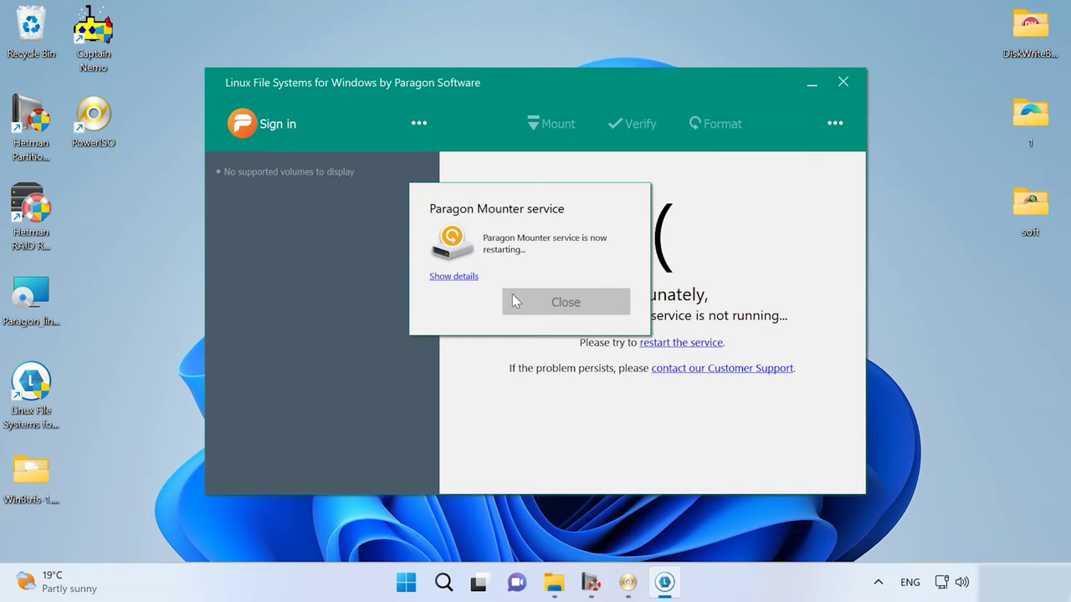
pyautogui.click(559, 306)
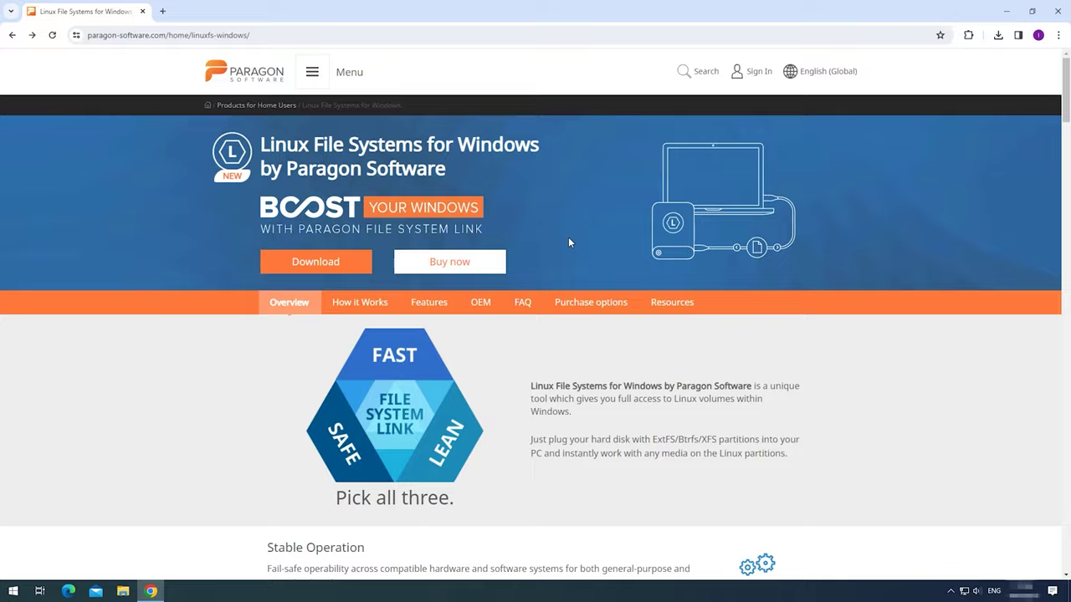
# - Look over the Linux File Systems for Windows product page on the Paragon Software website
pyautogui.scroll(-3, 568, 237)
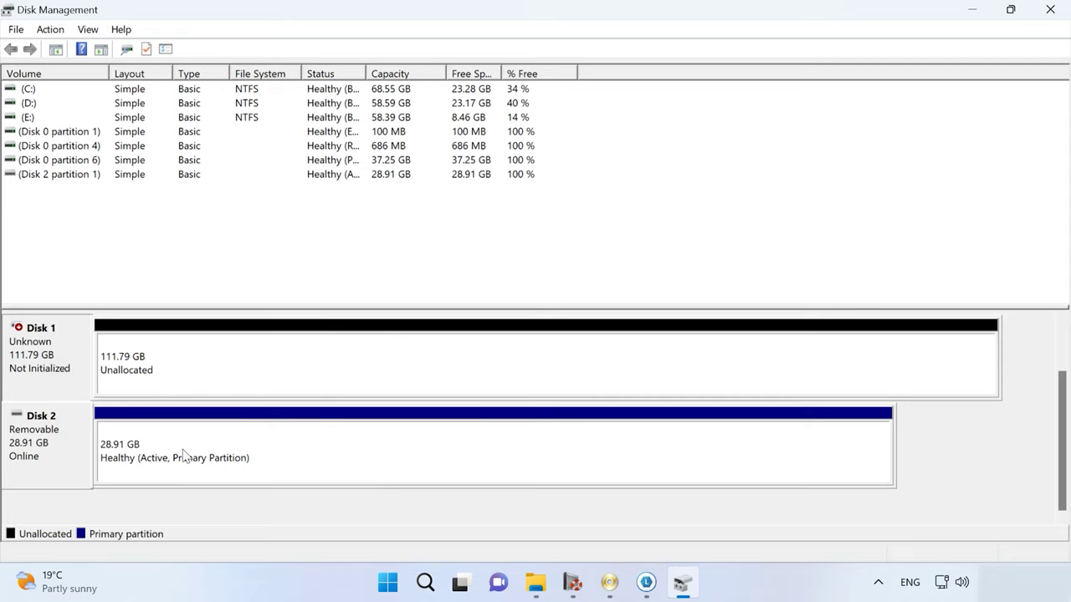
# - Switch to Linux File Systems for Windows, restart the Paragon Mounter service and close its message
pyautogui.click(646, 582)
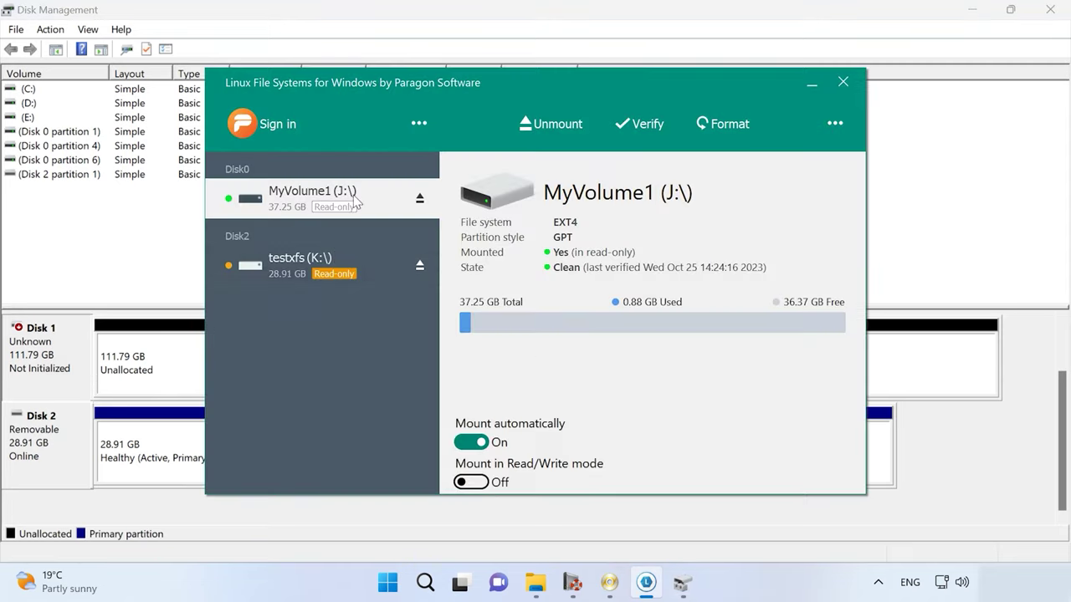
pyautogui.click(419, 123)
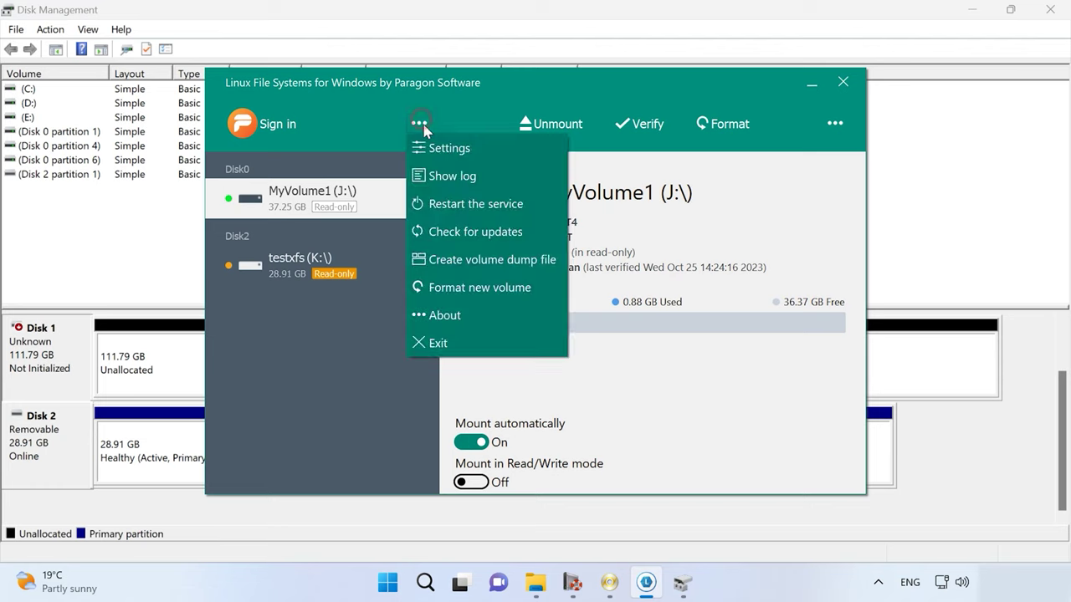
pyautogui.click(500, 211)
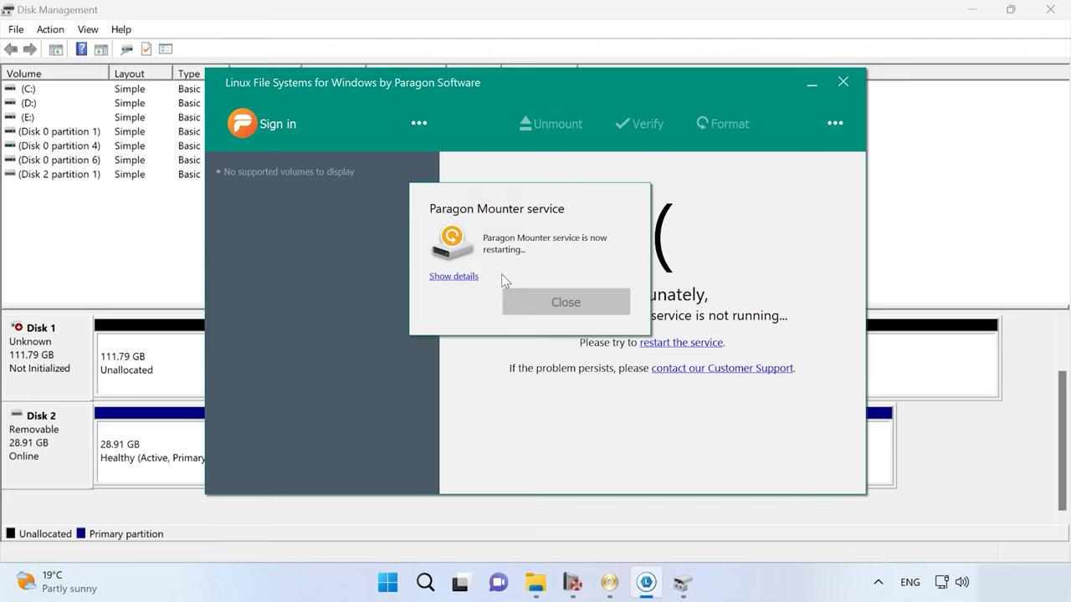
pyautogui.click(566, 302)
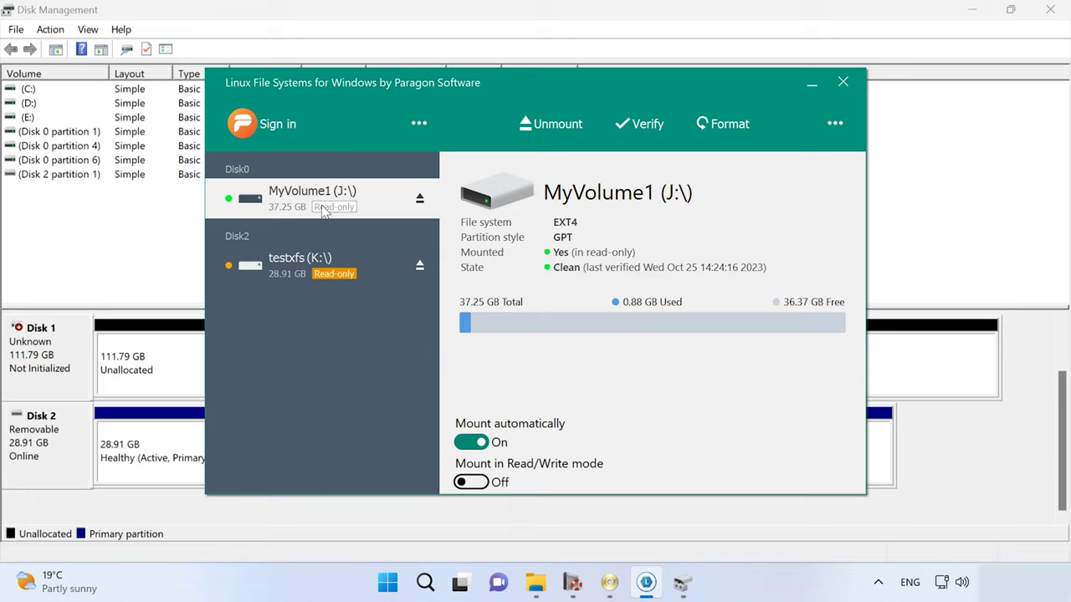
# - Select the testxfs (K:) volume on Disk2 and open it in File Explorer
pyautogui.click(374, 265)
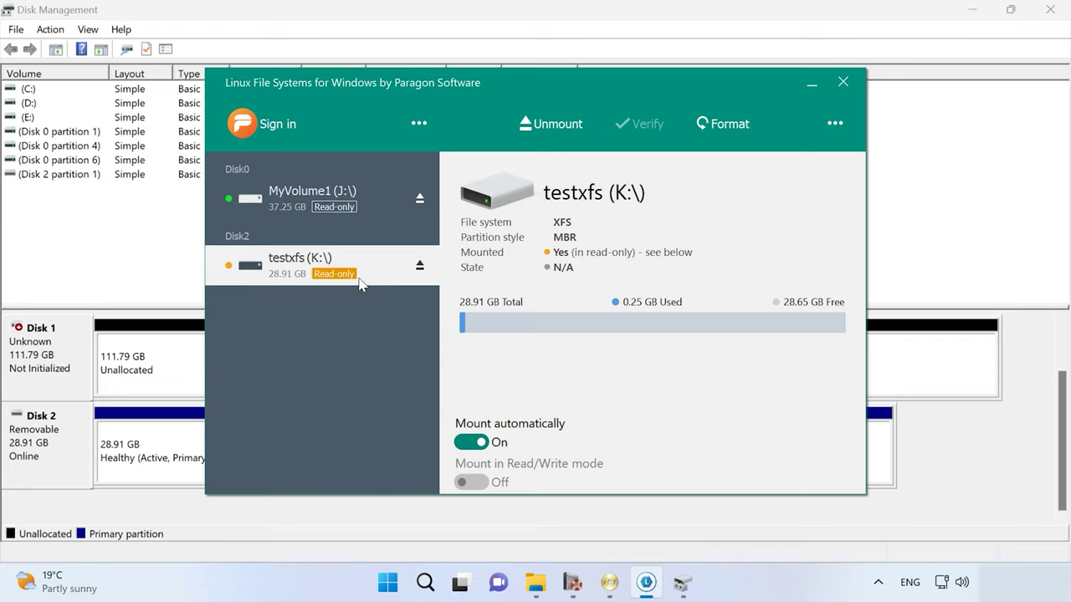
pyautogui.moveTo(350, 284)
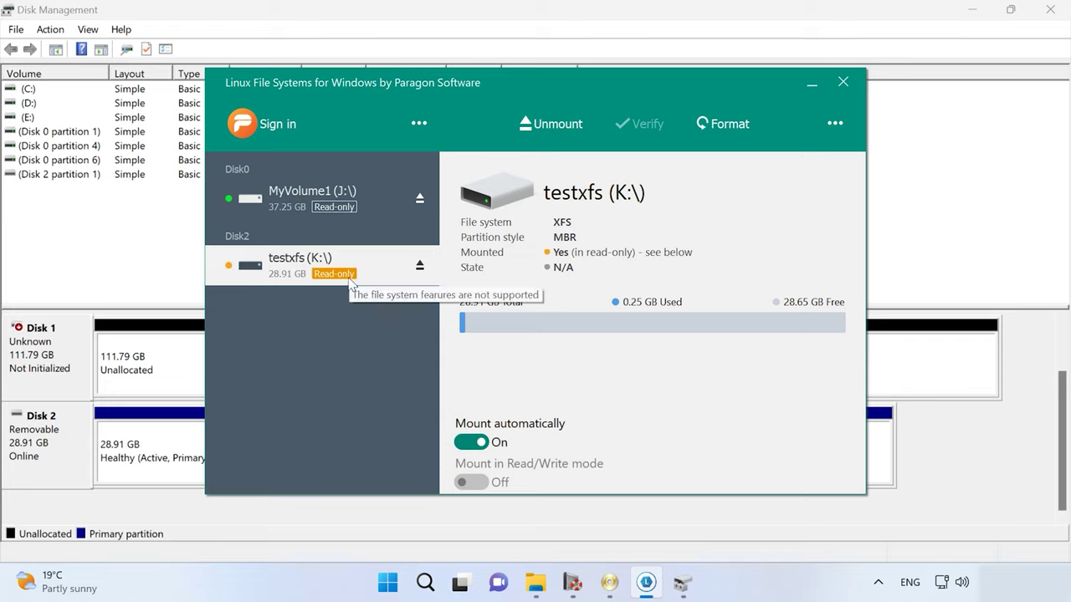
pyautogui.click(836, 126)
pyautogui.click(857, 155)
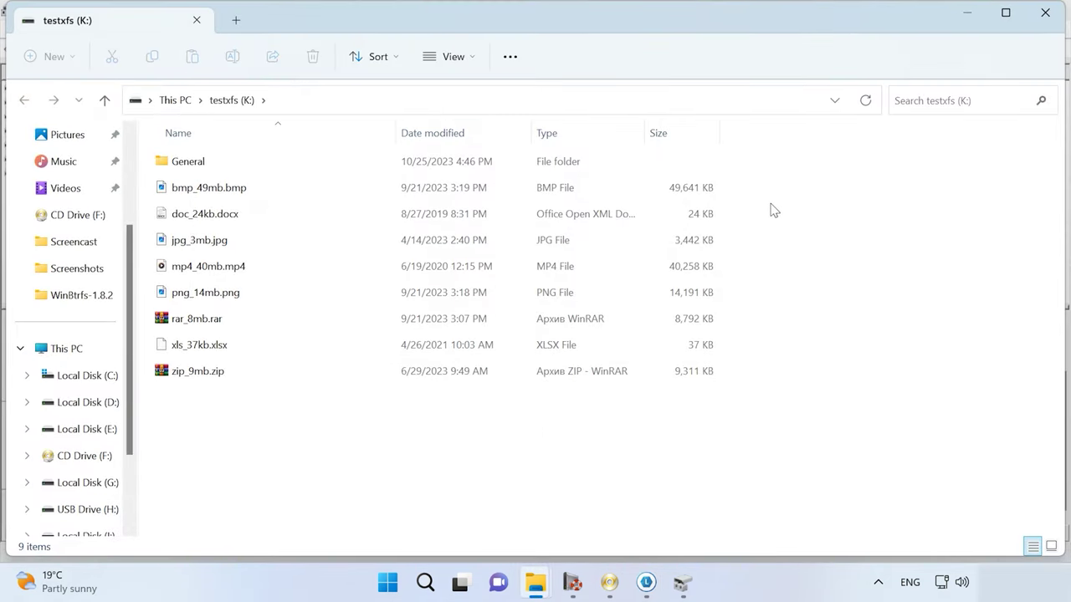
# - Reopen testxfs (K:) from This PC and display its contents as large thumbnails
pyautogui.click(104, 99)
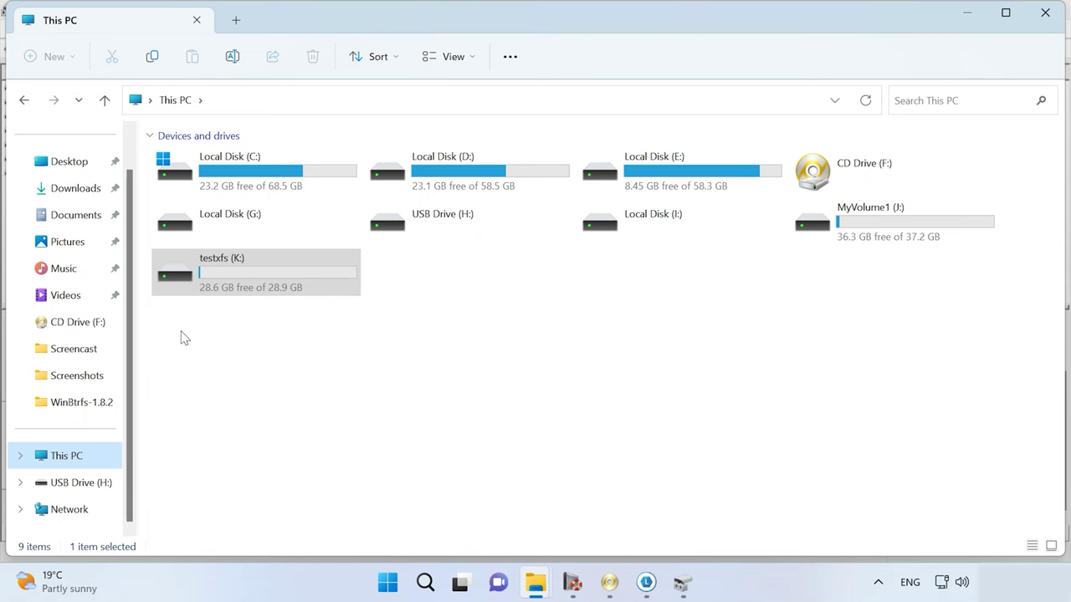
pyautogui.doubleClick(304, 265)
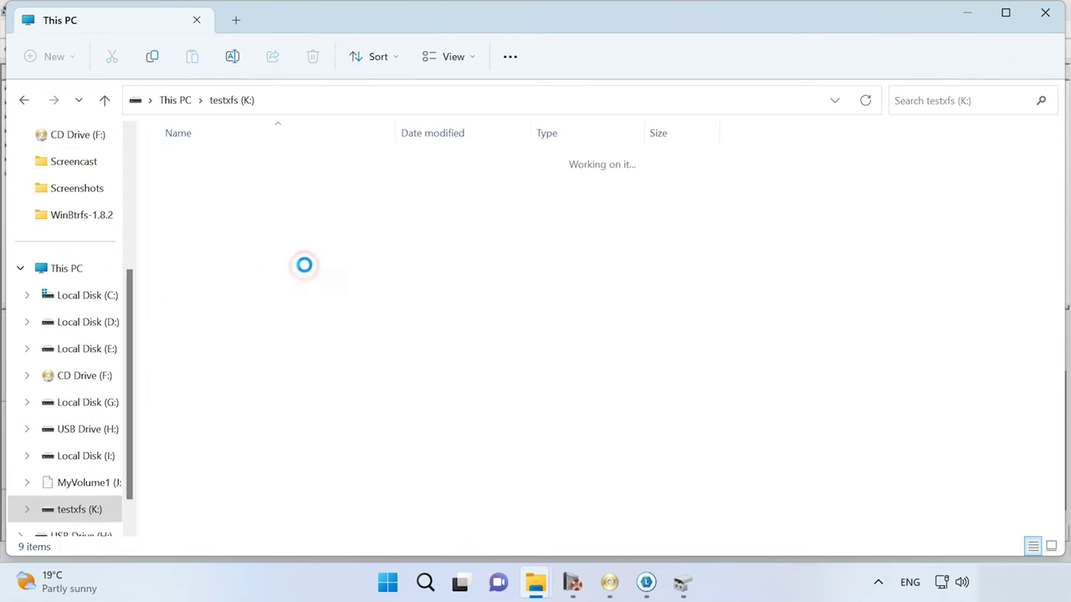
pyautogui.rightClick(784, 251)
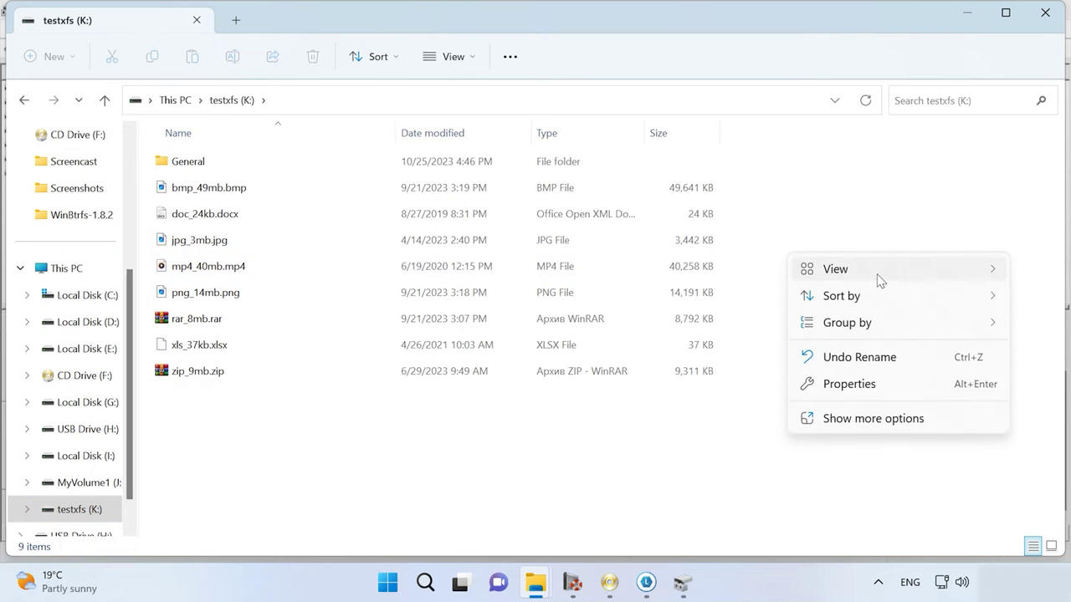
pyautogui.moveTo(880, 281)
pyautogui.click(688, 304)
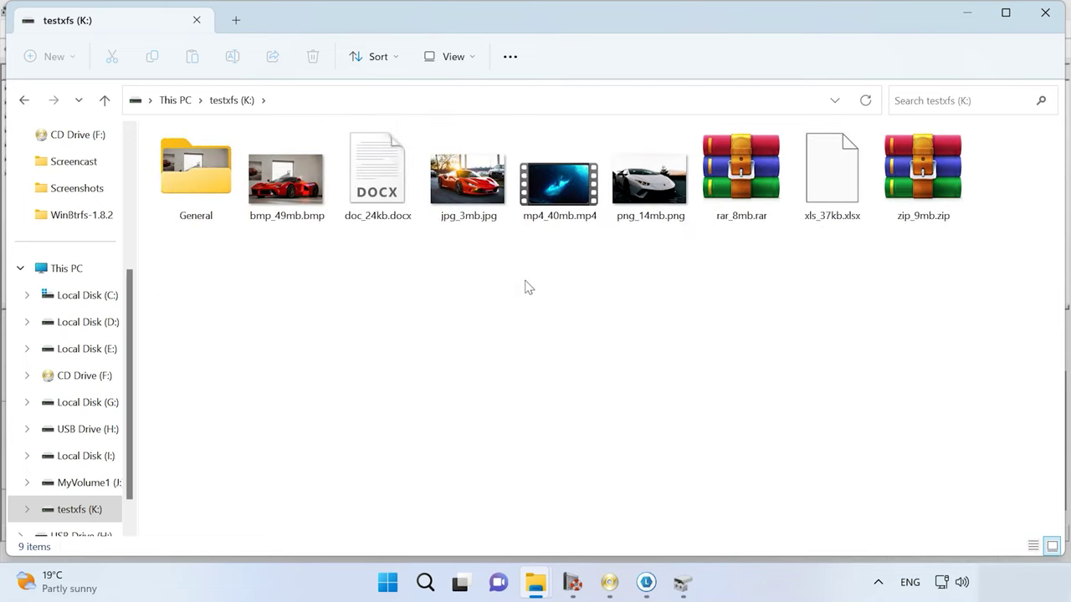
# - Copy jpg_3mb.jpg from the testxfs (K:) volume to the desktop
pyautogui.click(476, 209)
pyautogui.rightClick(478, 211)
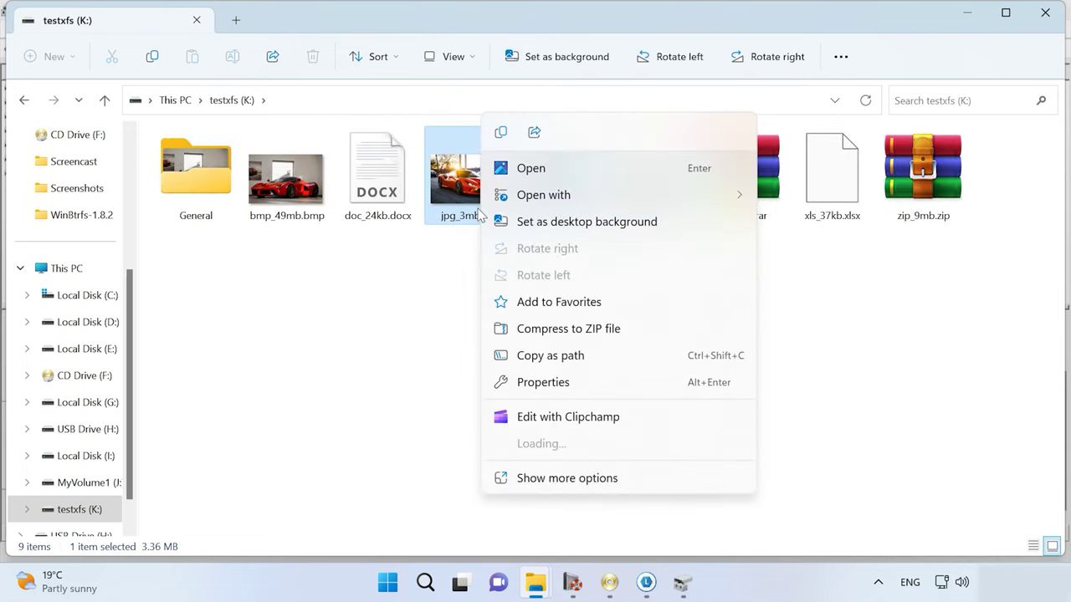
pyautogui.click(501, 133)
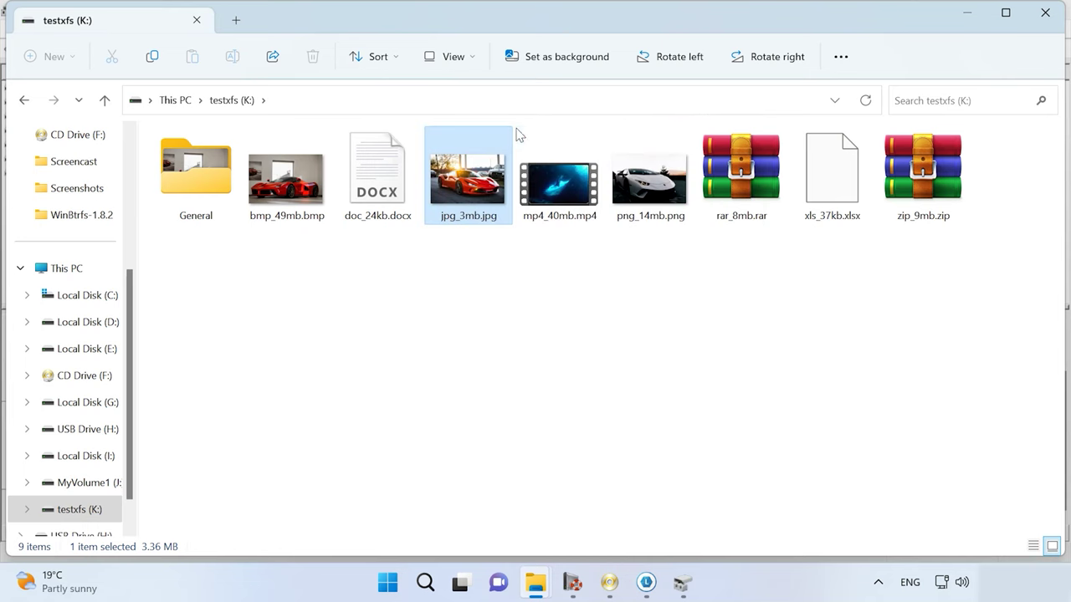
pyautogui.press('super+d')
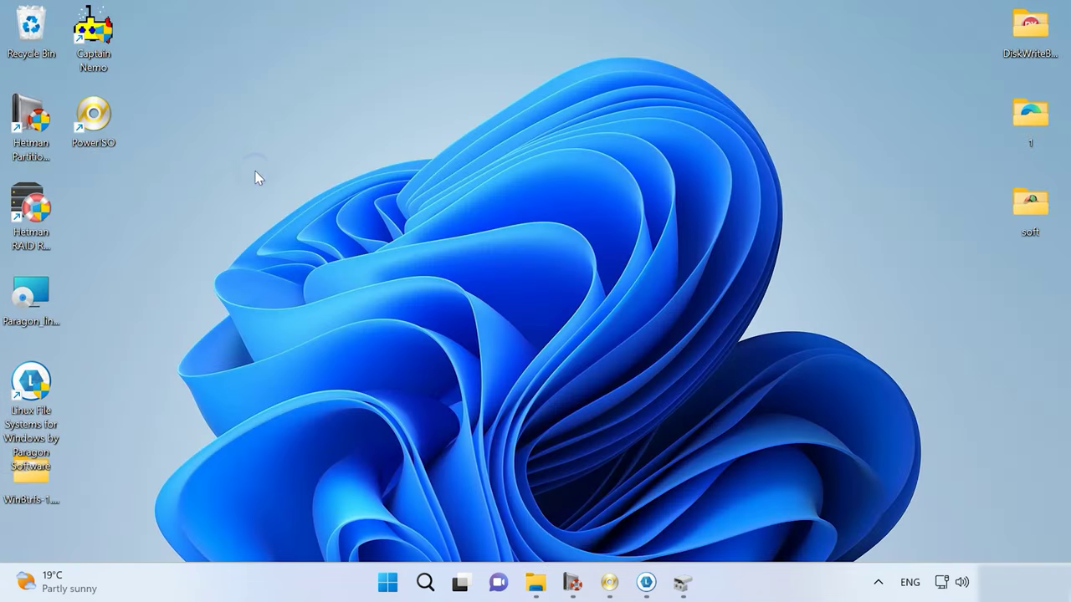
pyautogui.rightClick(258, 177)
pyautogui.click(278, 183)
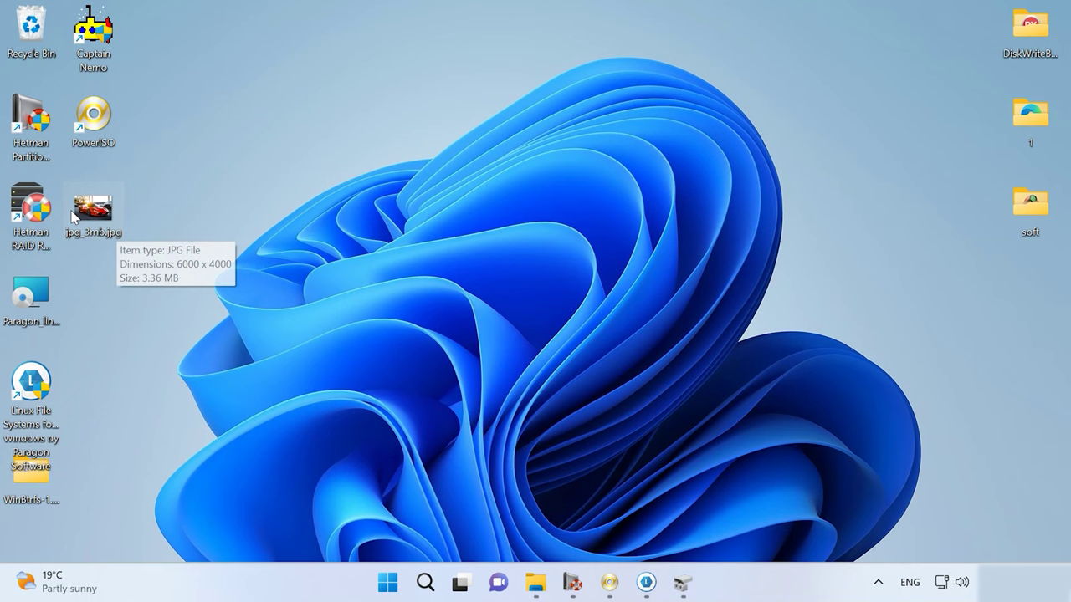
# - Return to the testxfs (K:) File Explorer window and bring up Linux File Systems for Windows
pyautogui.moveTo(534, 584)
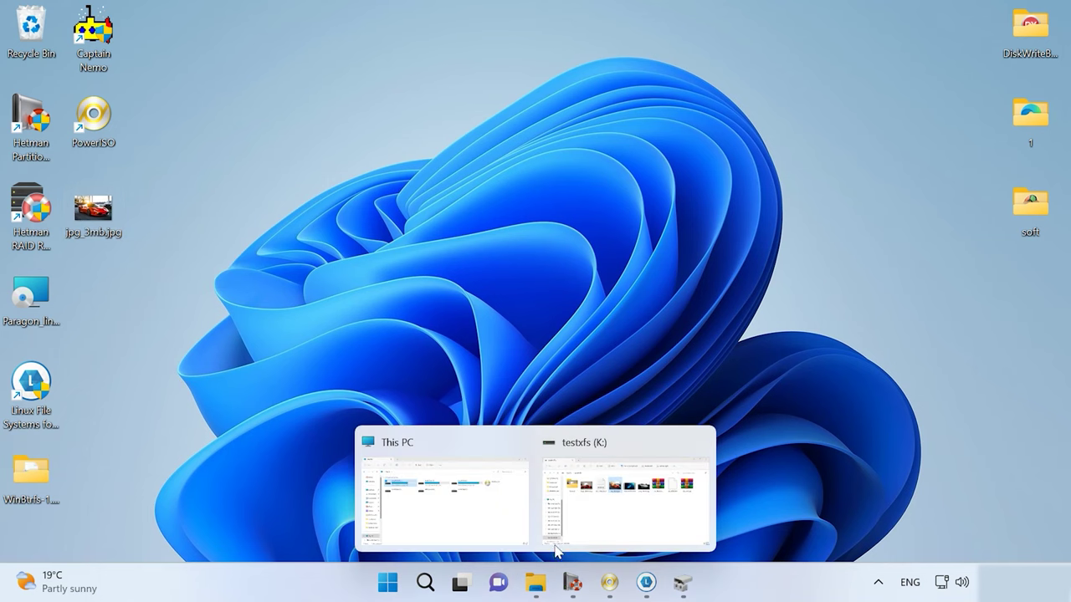
pyautogui.click(598, 519)
pyautogui.moveTo(572, 582)
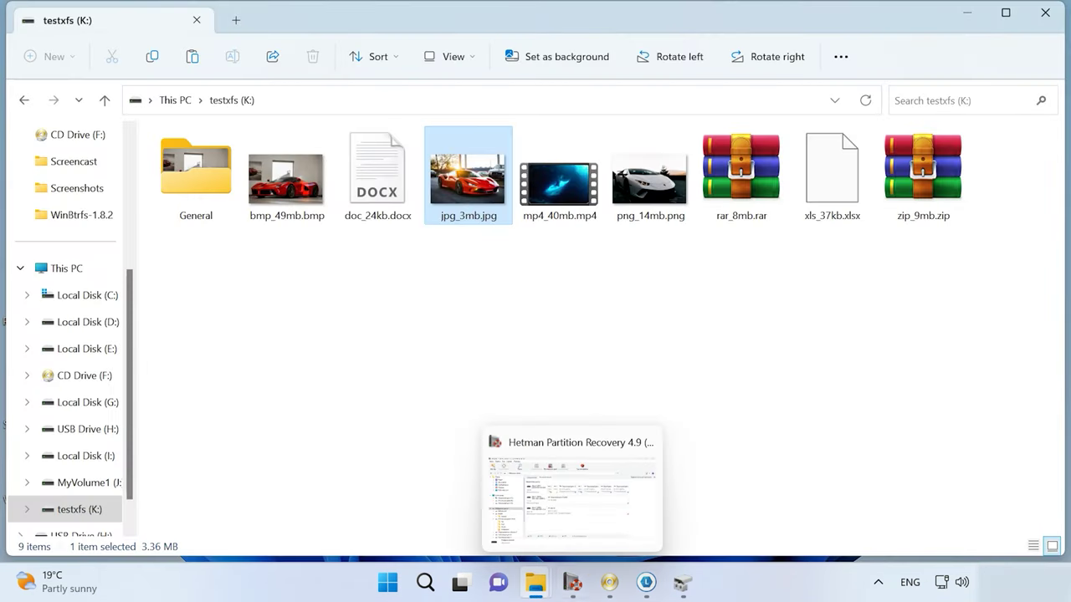
pyautogui.click(646, 582)
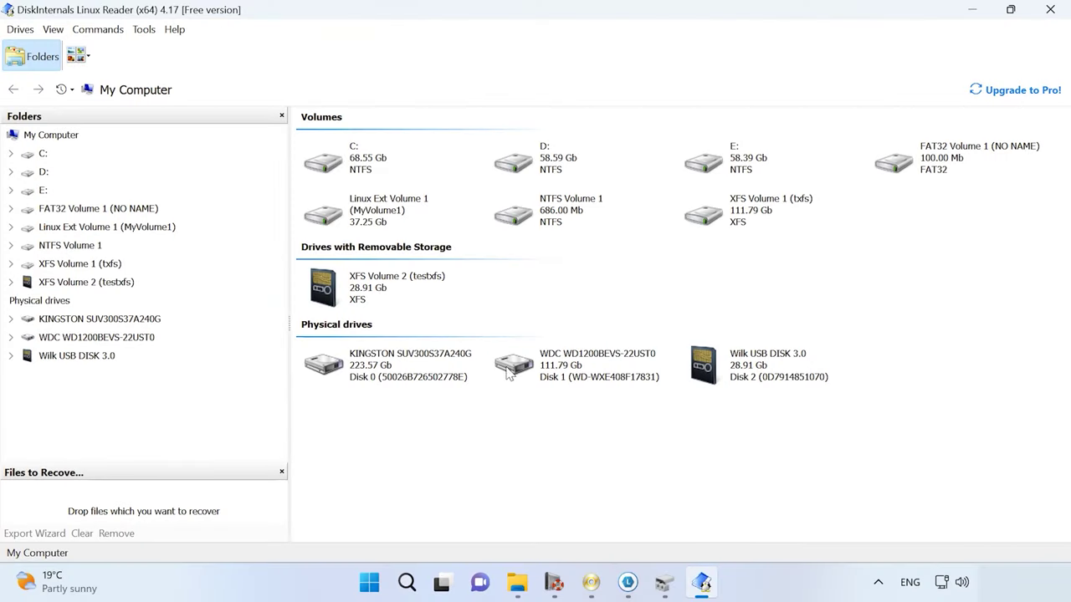
# - In DiskInternals Linux Reader, open XFS Volume 1 (txfs) and dismiss the Linux Reader Pro upgrade offer
pyautogui.click(399, 289)
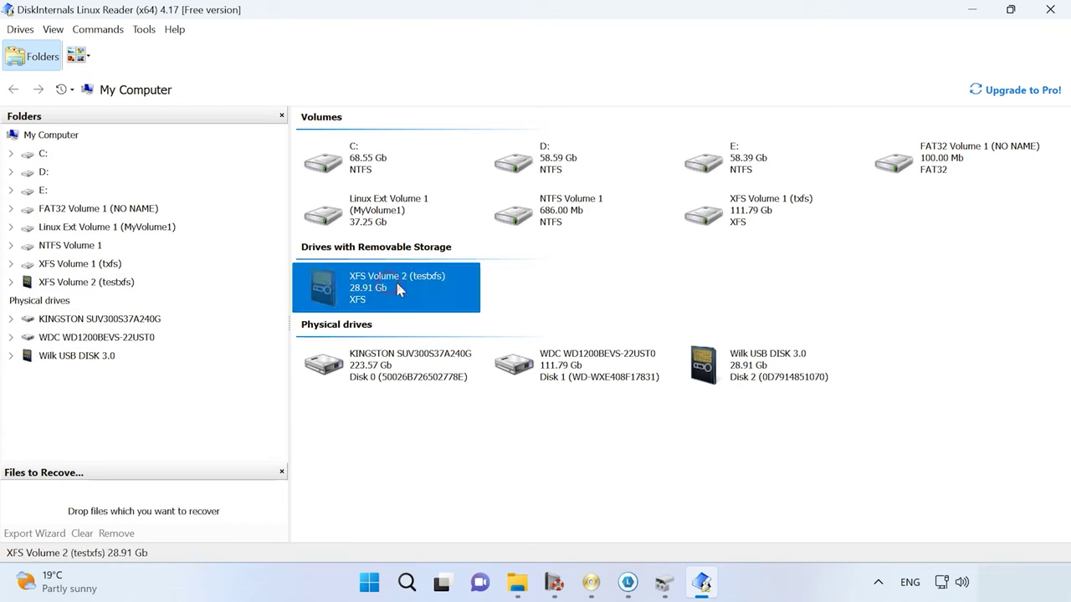
pyautogui.click(736, 221)
pyautogui.doubleClick(733, 219)
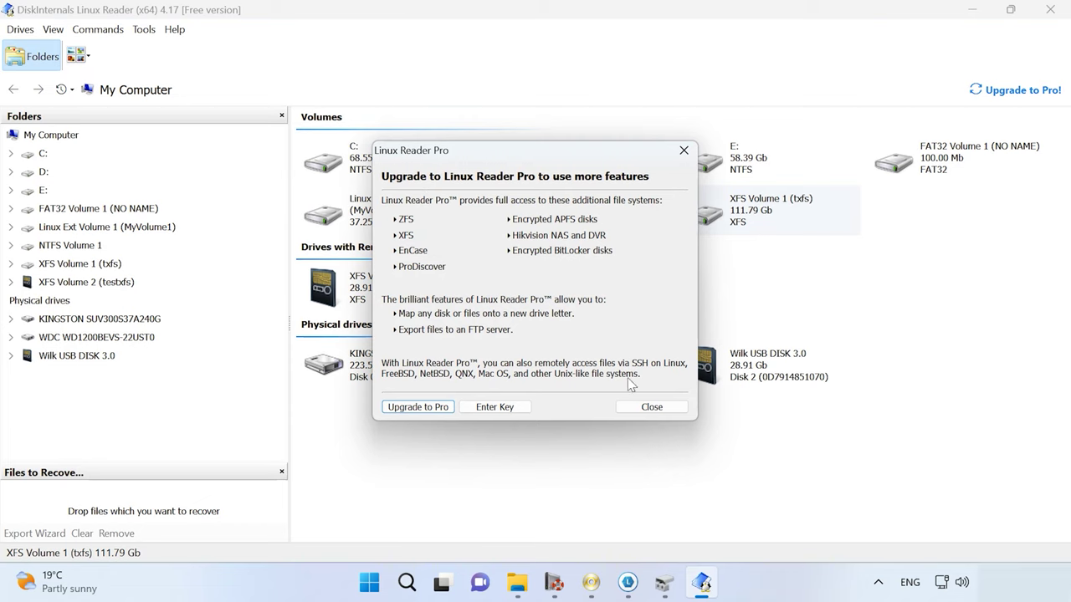
pyautogui.click(653, 409)
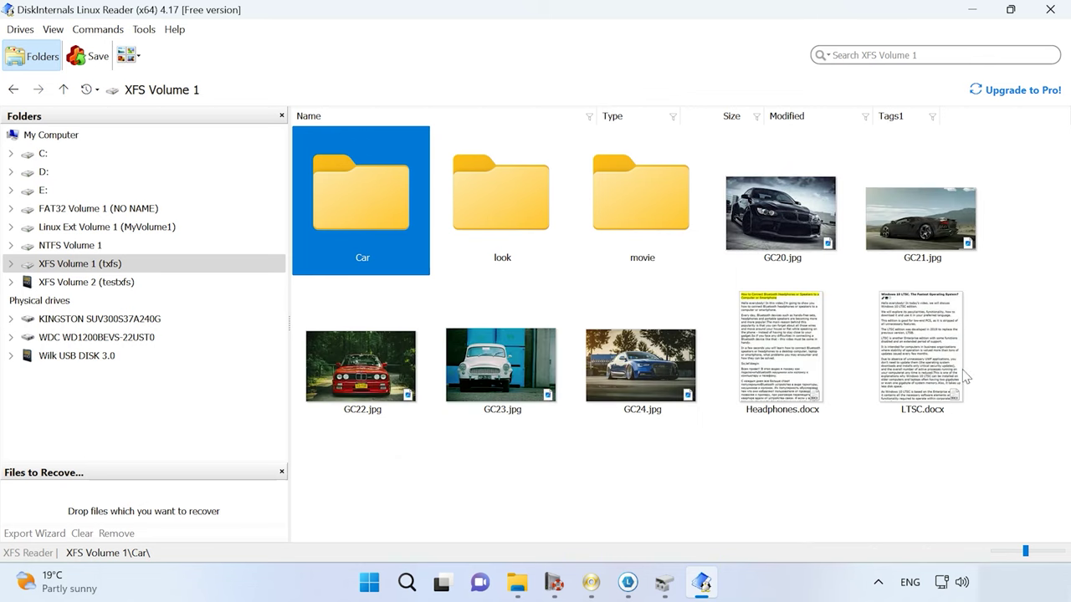
# - Start exporting GC20.jpg from XFS Volume 1 with the Save Files option of the Export Wizard
pyautogui.rightClick(751, 238)
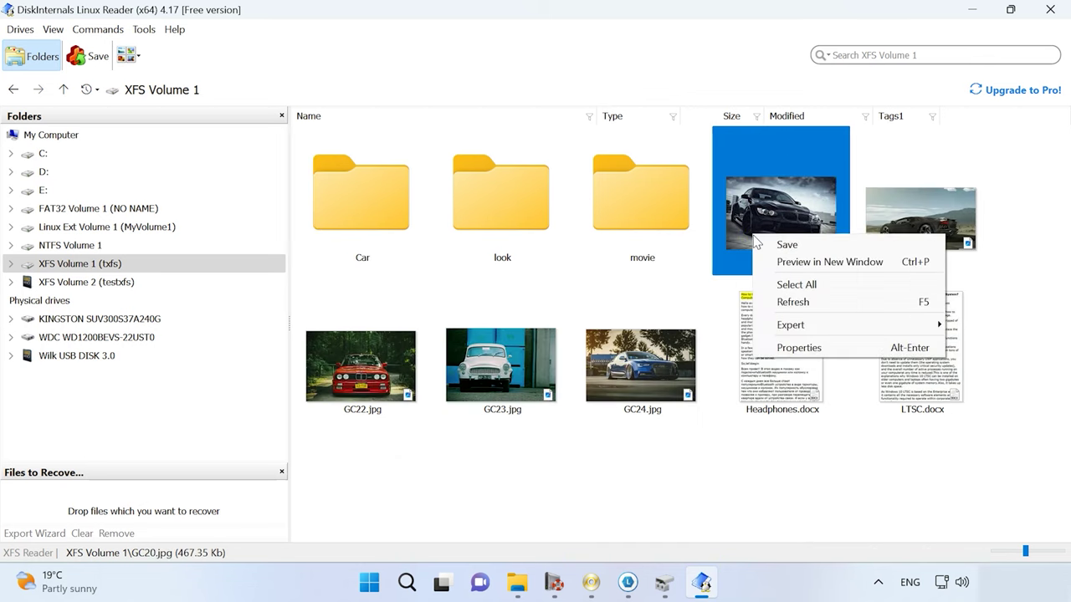
pyautogui.click(837, 327)
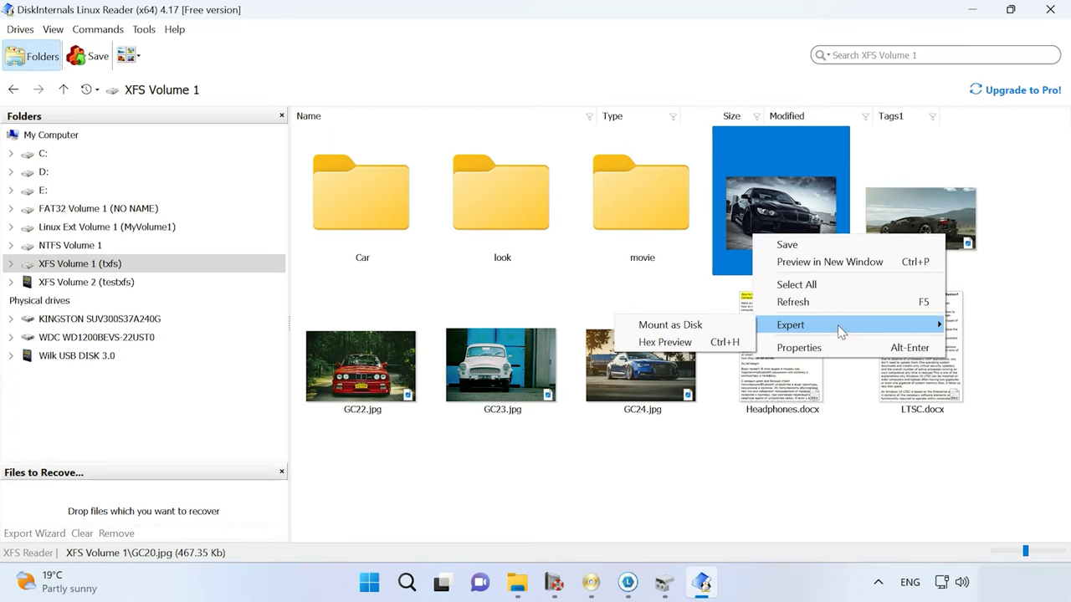
pyautogui.click(817, 246)
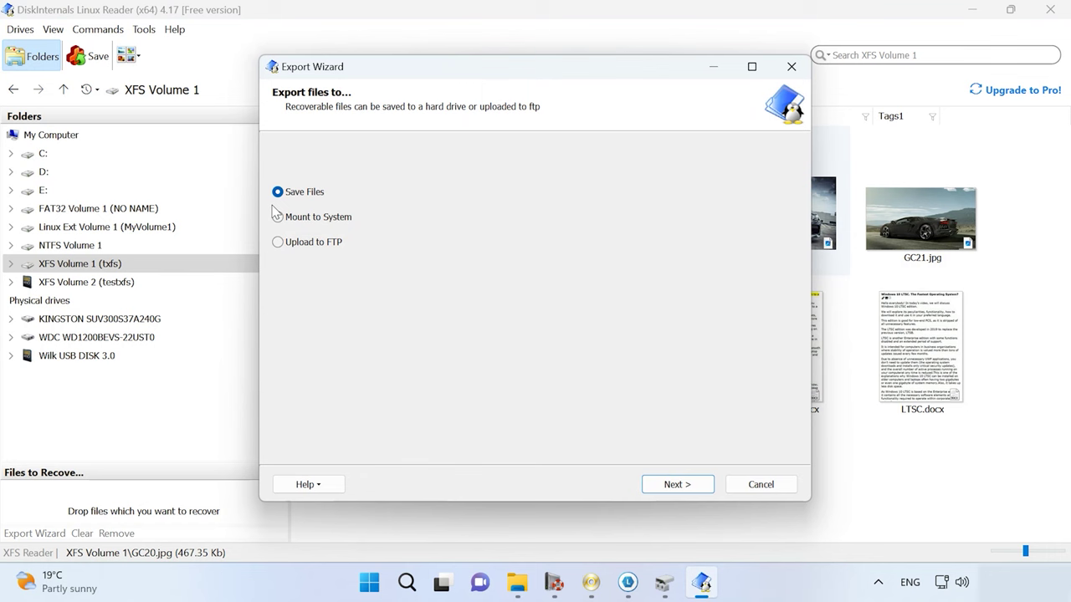
pyautogui.click(693, 483)
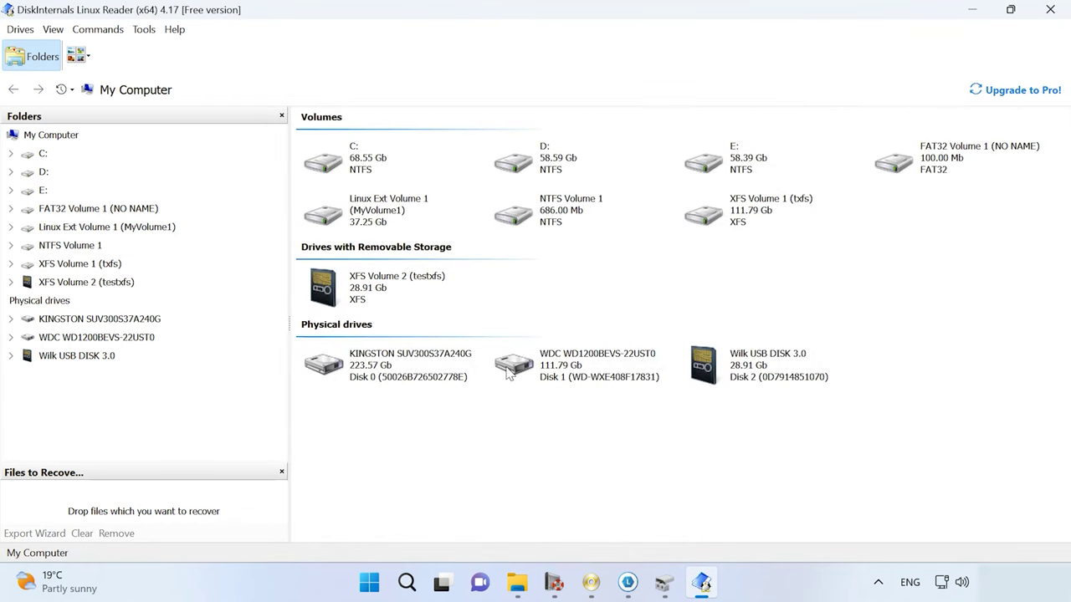
pyautogui.click(398, 289)
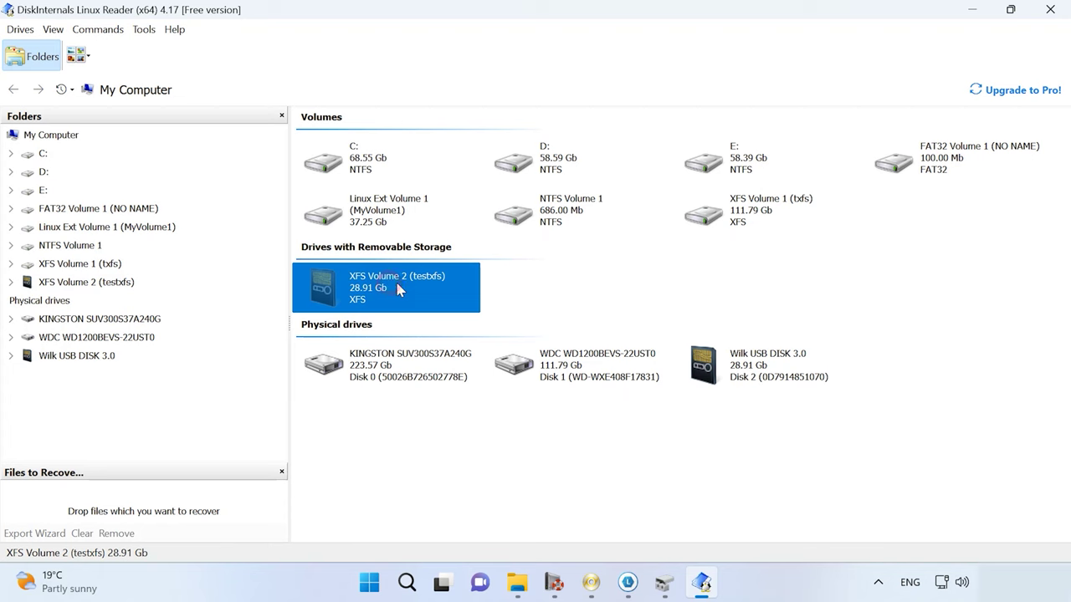
pyautogui.click(721, 219)
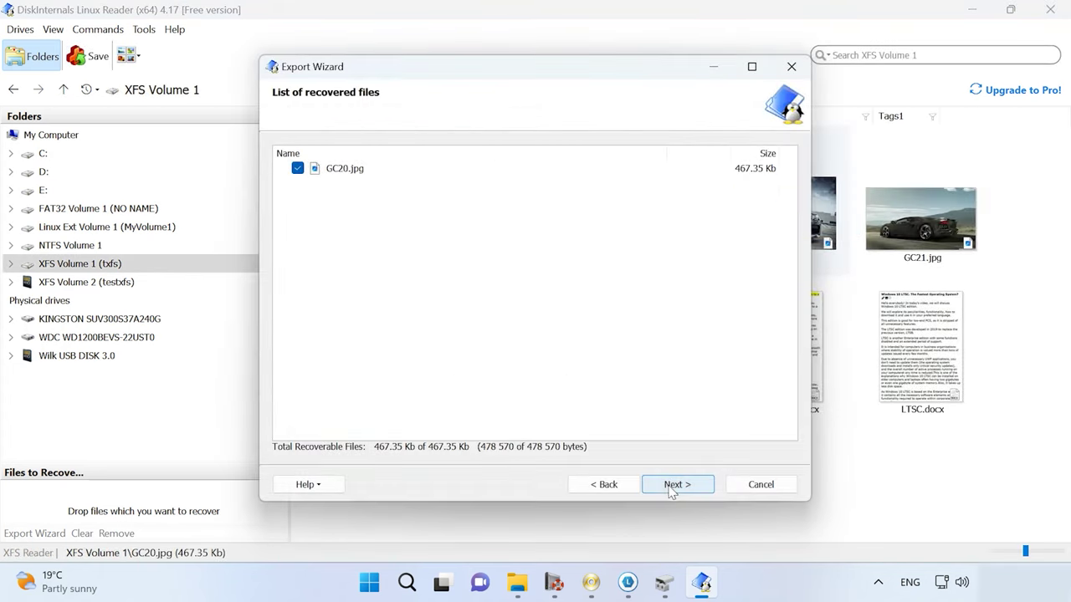
# - Try to continue the GC20.jpg export past the file list and product registration, dismiss the upgrade offers and cancel the wizard
pyautogui.click(673, 490)
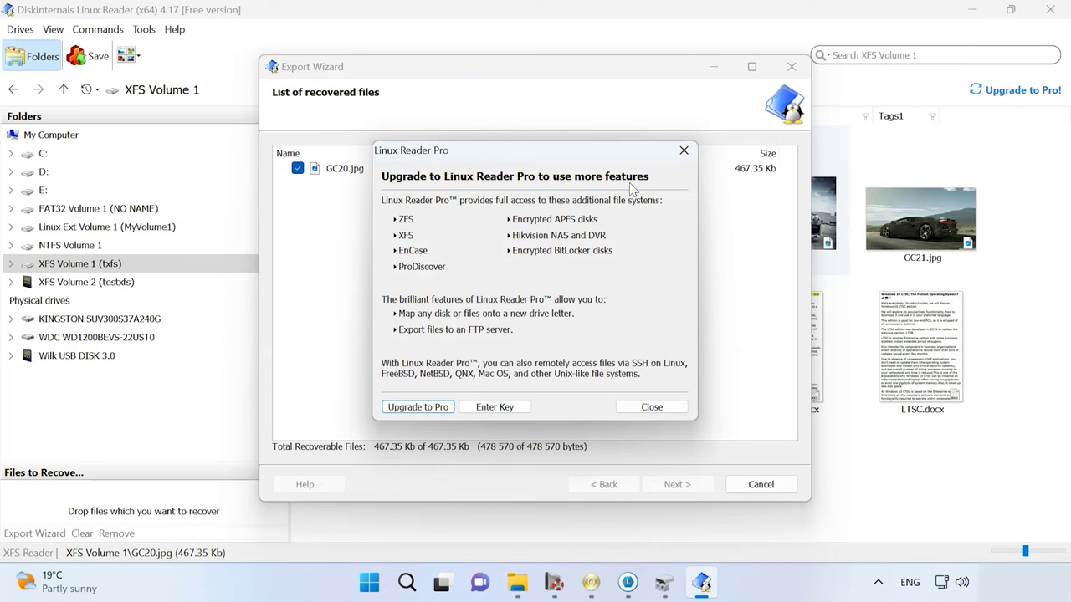
pyautogui.click(653, 408)
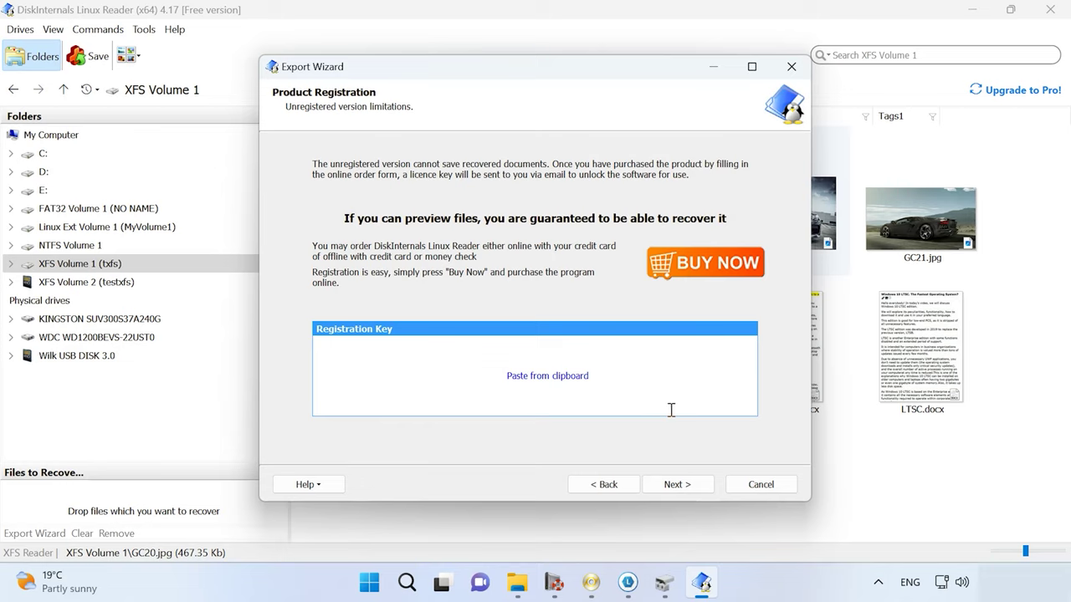
pyautogui.click(677, 485)
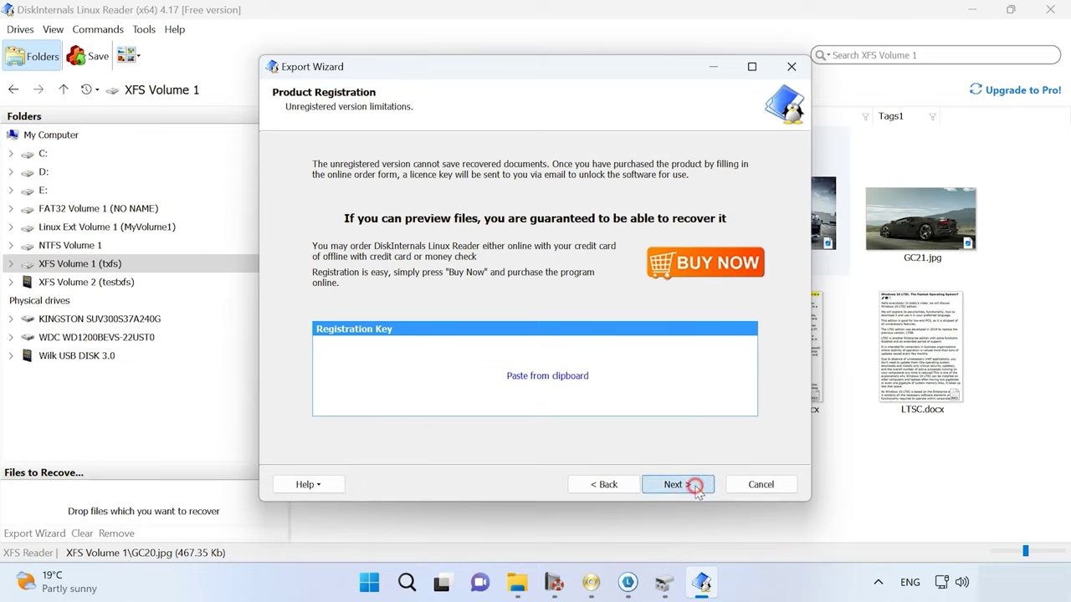
pyautogui.click(665, 410)
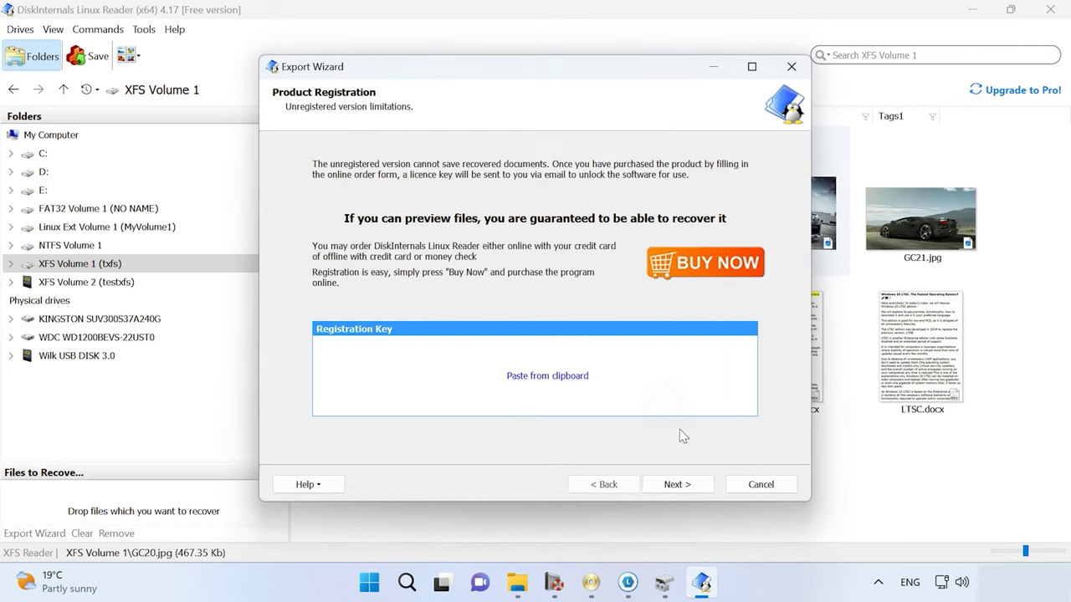
pyautogui.click(757, 484)
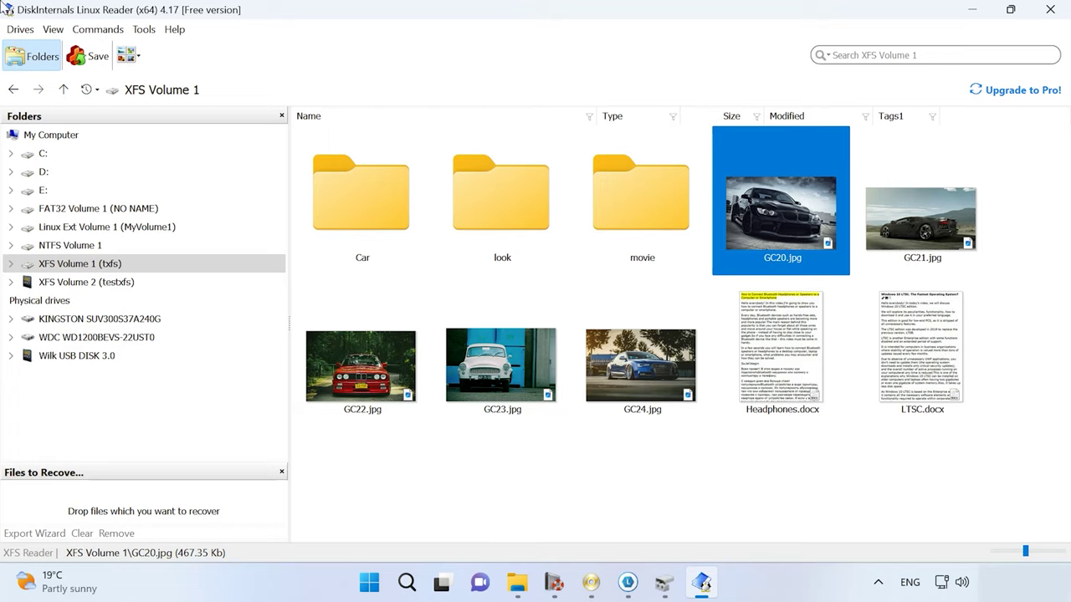
# - Preview GC20.jpg in the preview panel and close the preview
pyautogui.click(52, 30)
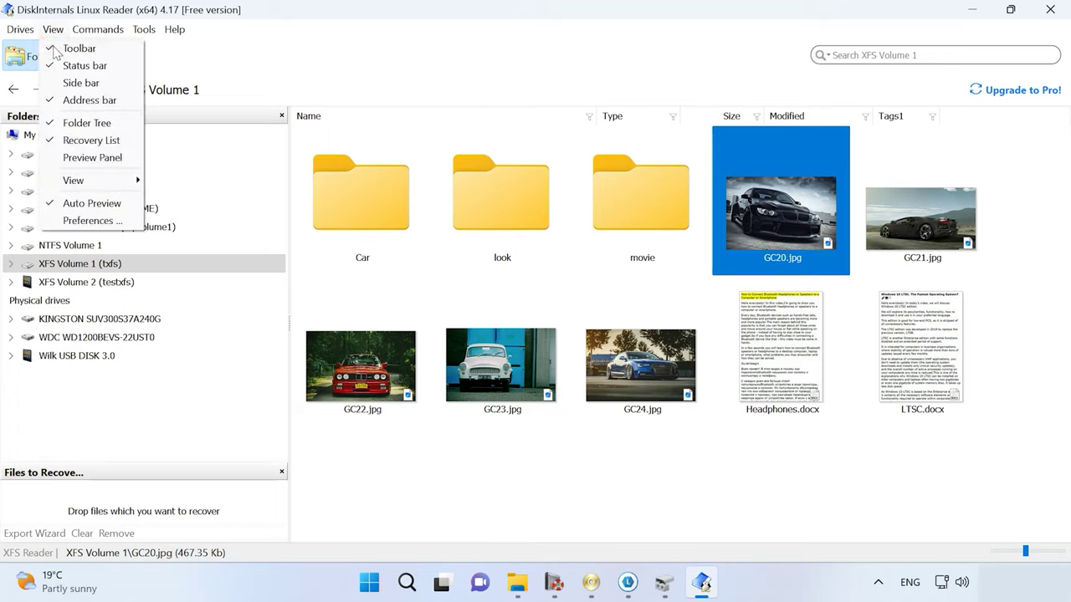
pyautogui.moveTo(86, 179)
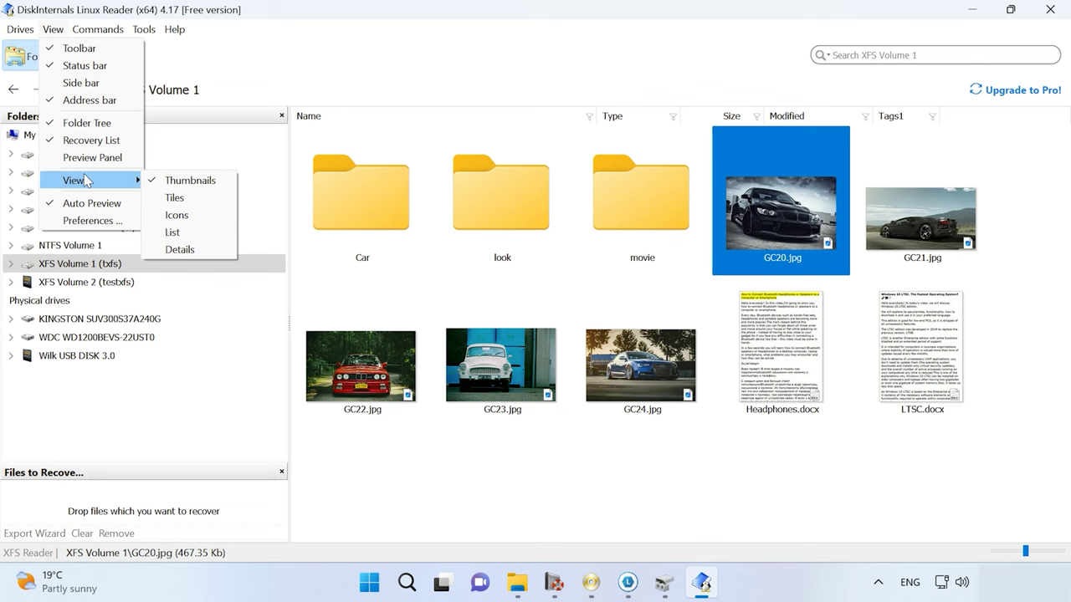
pyautogui.click(97, 159)
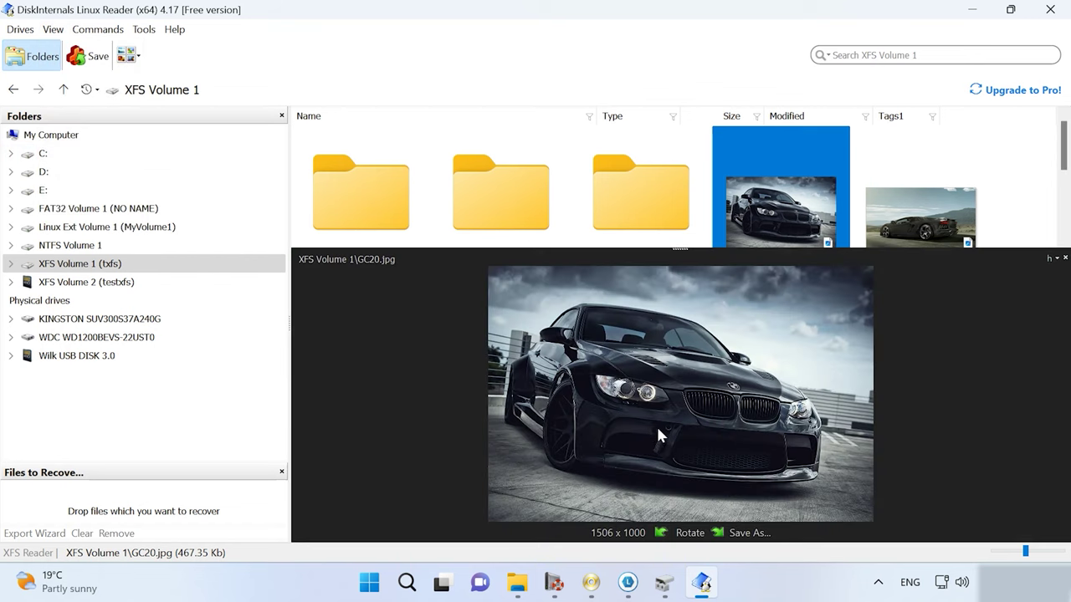
pyautogui.click(1065, 259)
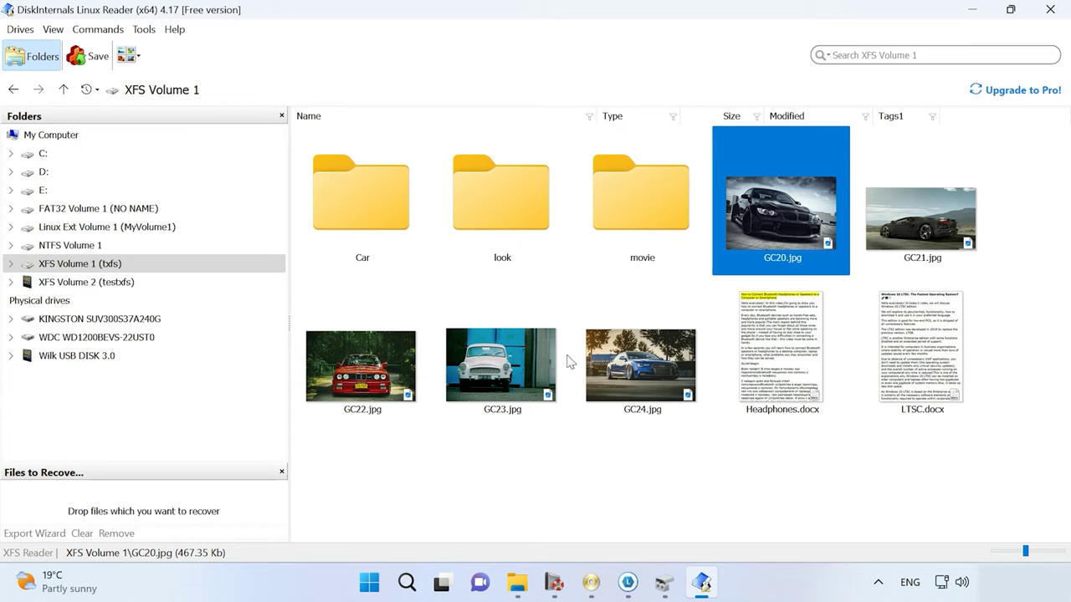
# - Select GC24.jpg in XFS Volume 1 and show it in the preview panel
pyautogui.click(623, 355)
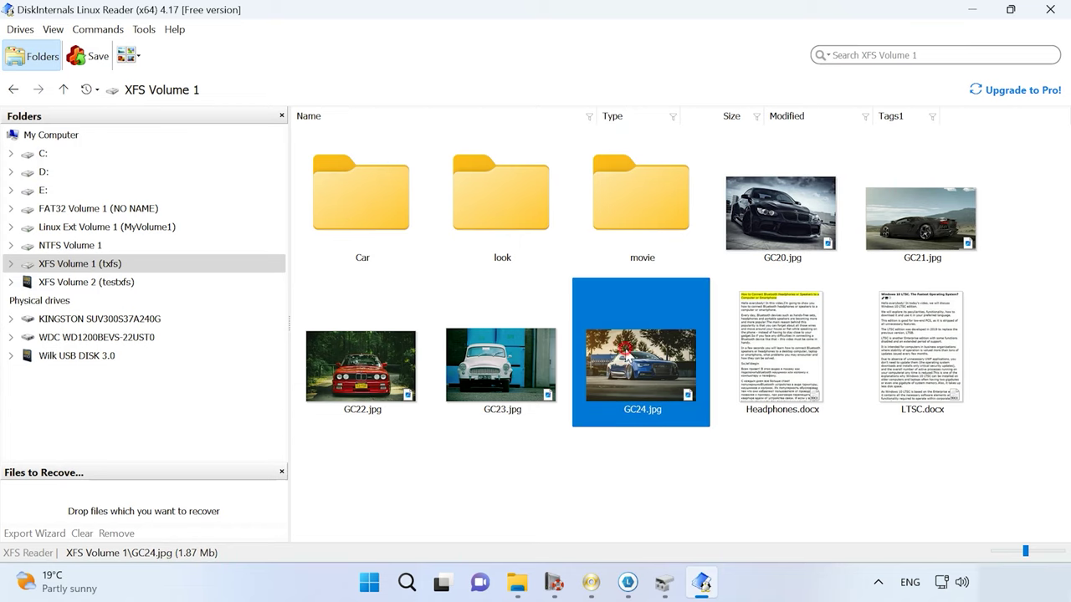
pyautogui.click(52, 29)
pyautogui.click(102, 161)
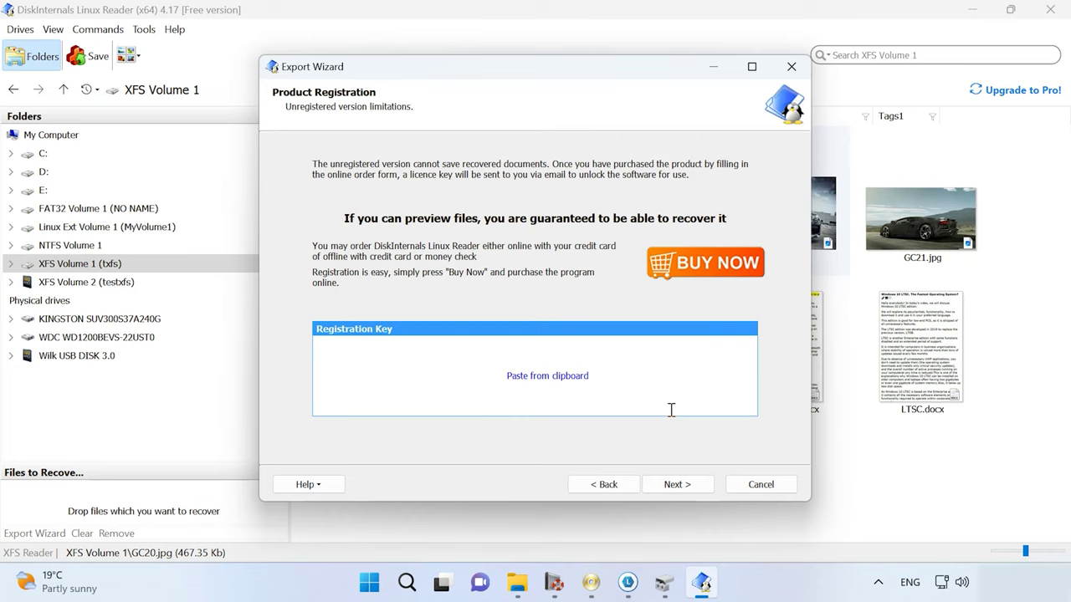
# - Try to continue past the Product Registration page of the Export Wizard
pyautogui.click(695, 486)
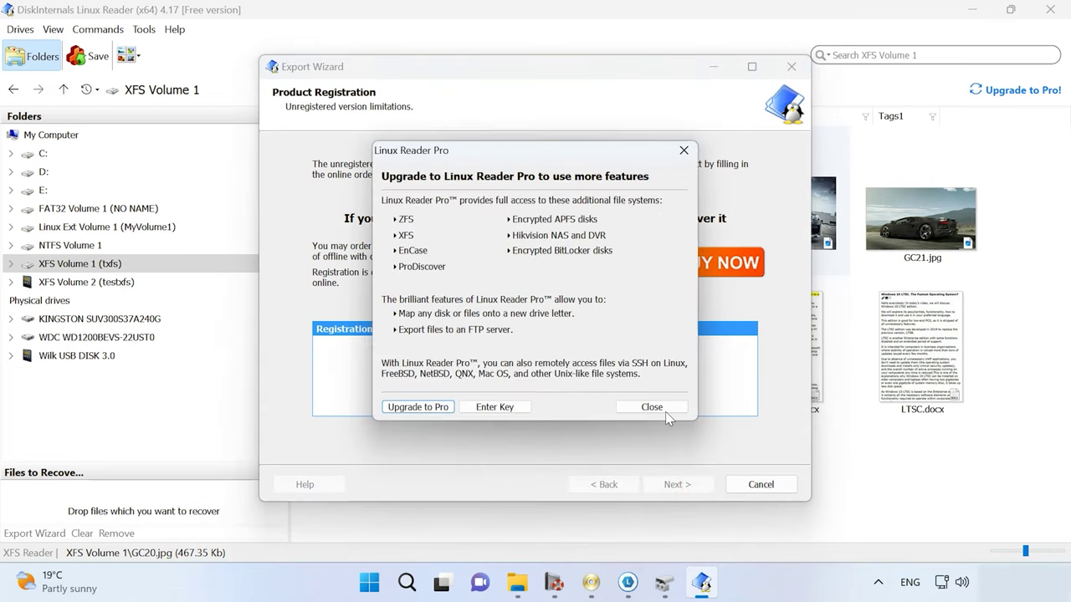